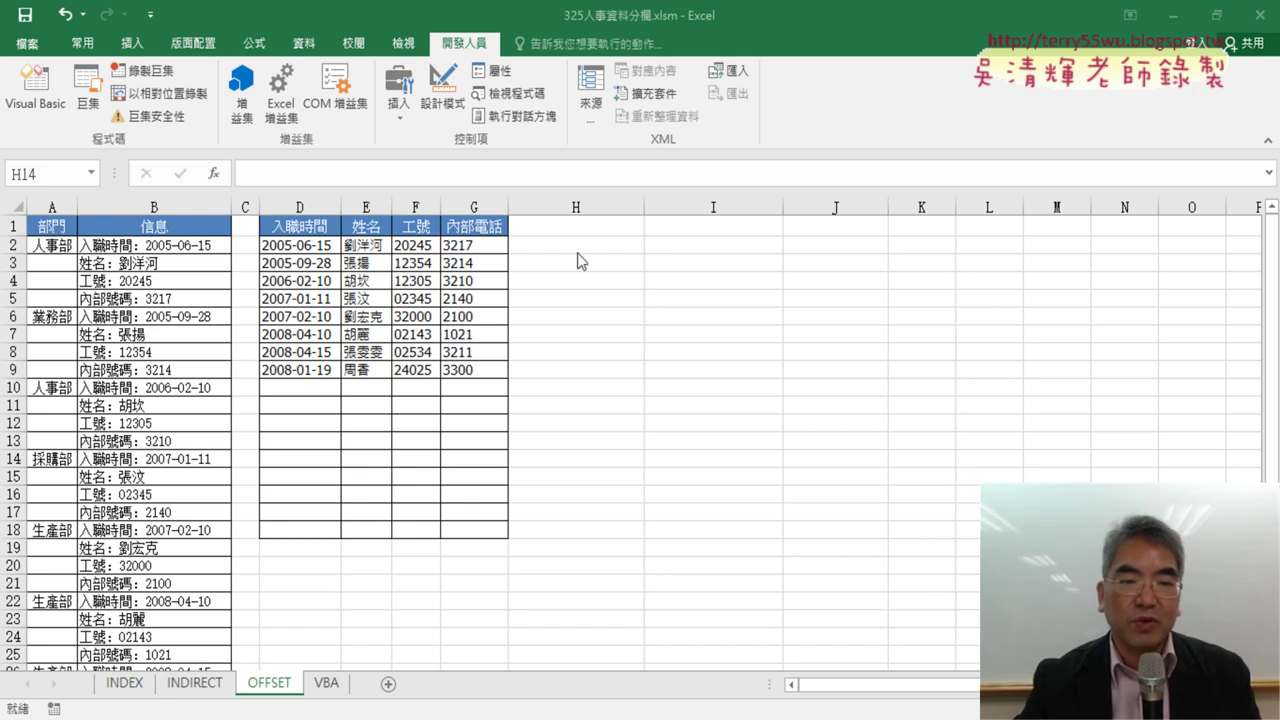
- Copy the 部門 header from A1 into H1, narrow column H to fit, and select H2
click(572, 228)
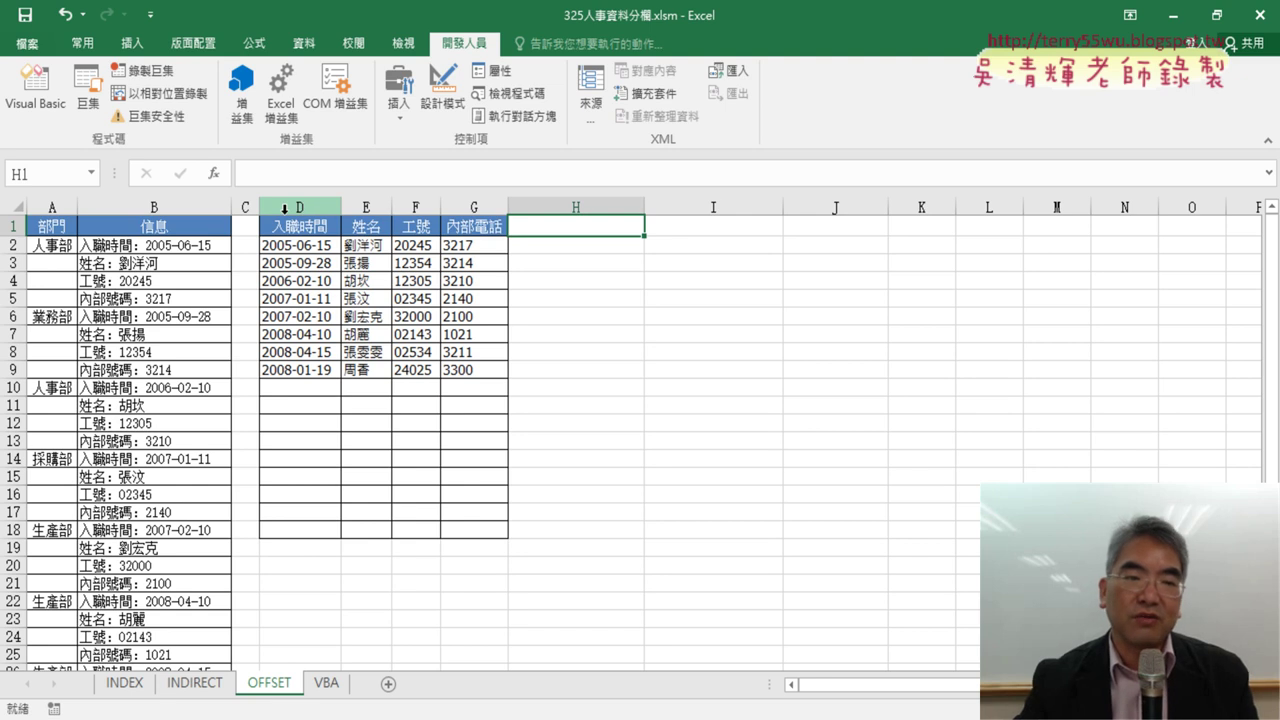
click(311, 253)
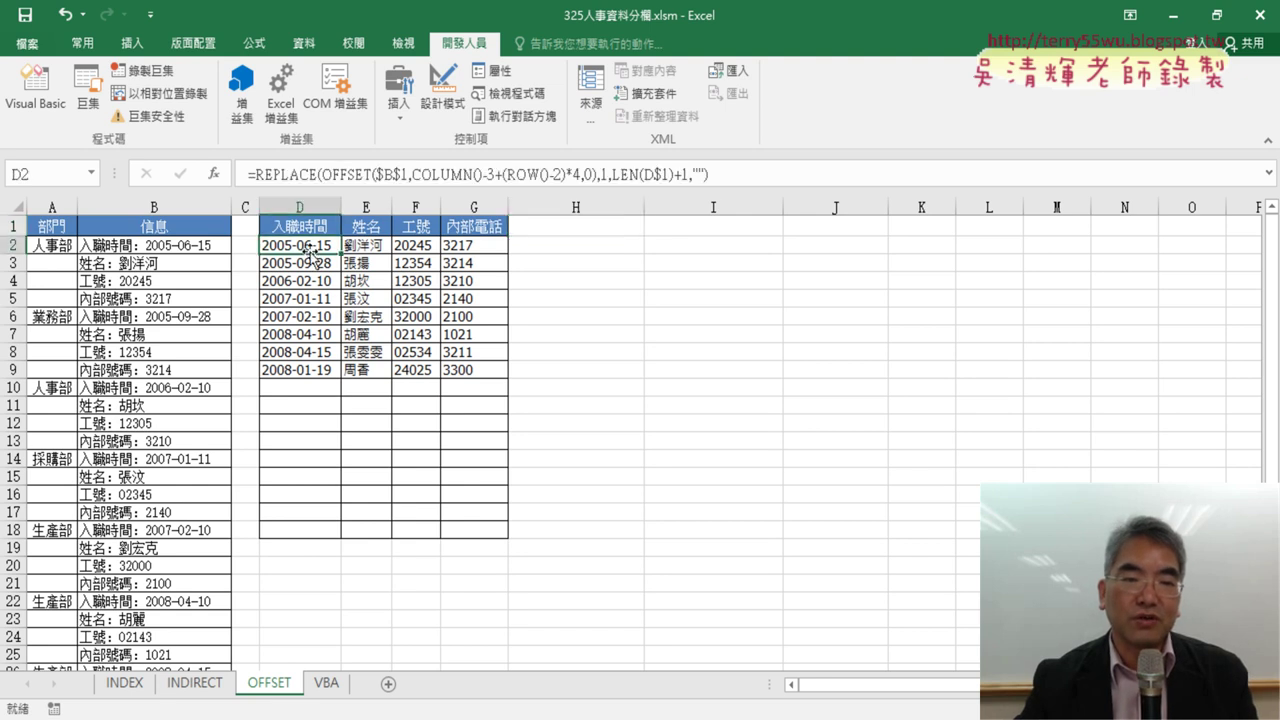
click(56, 226)
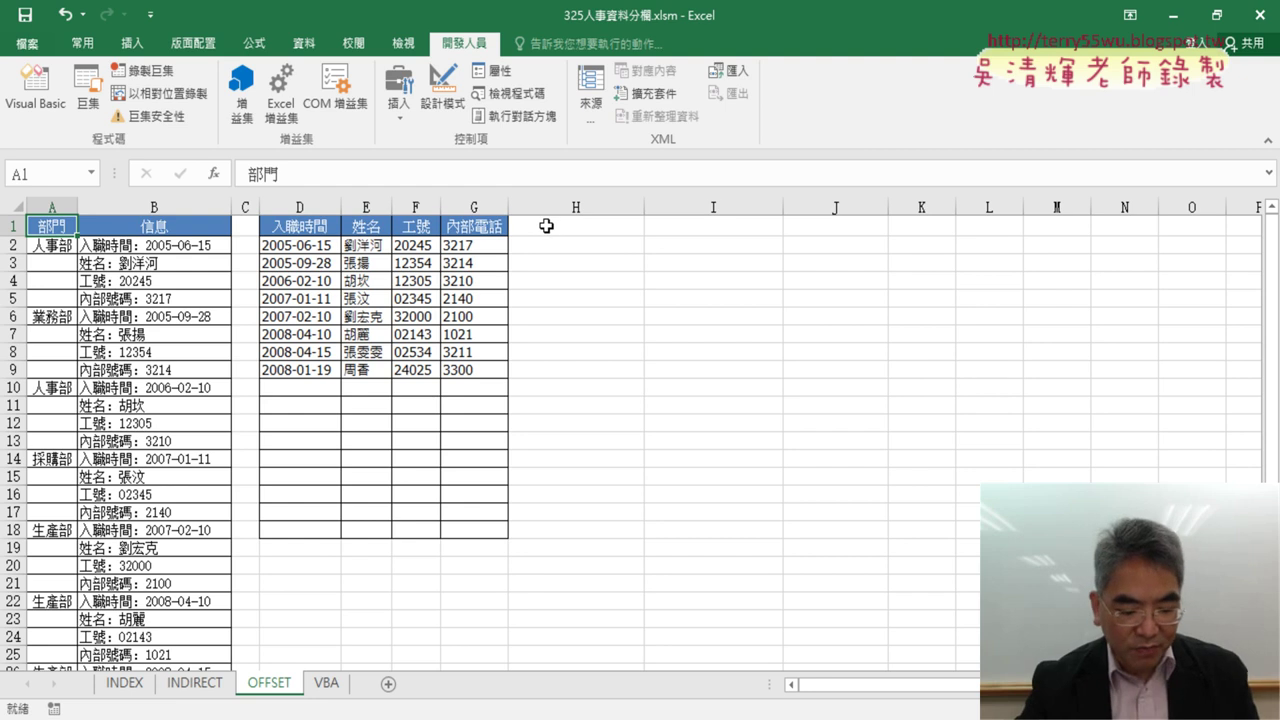
key(ctrl+c)
click(600, 228)
key(ctrl+v)
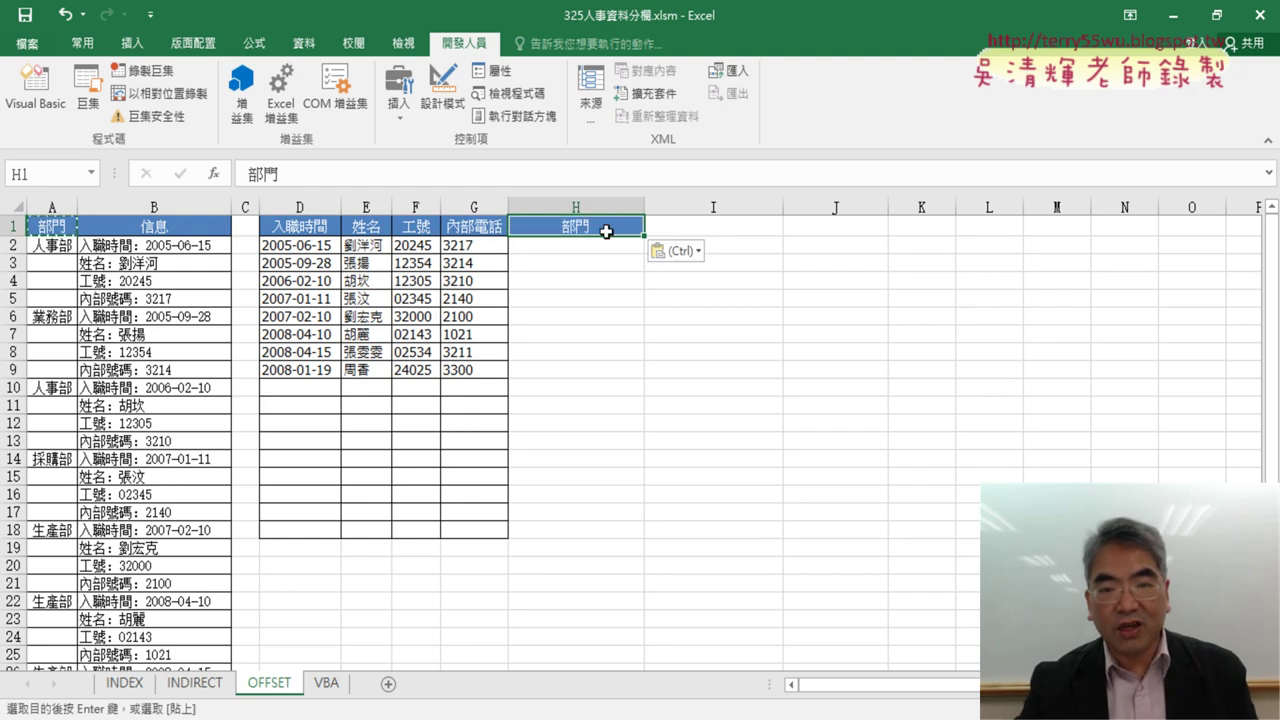
drag(644, 210, 606, 210)
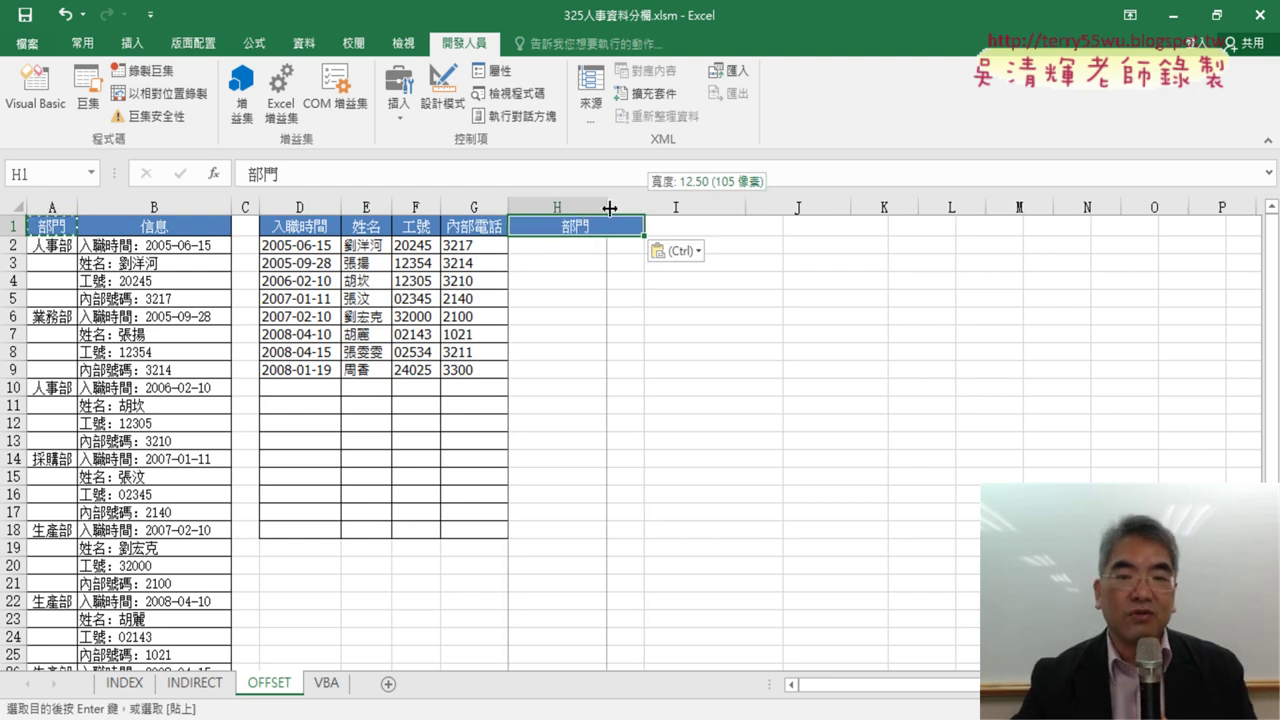
click(557, 248)
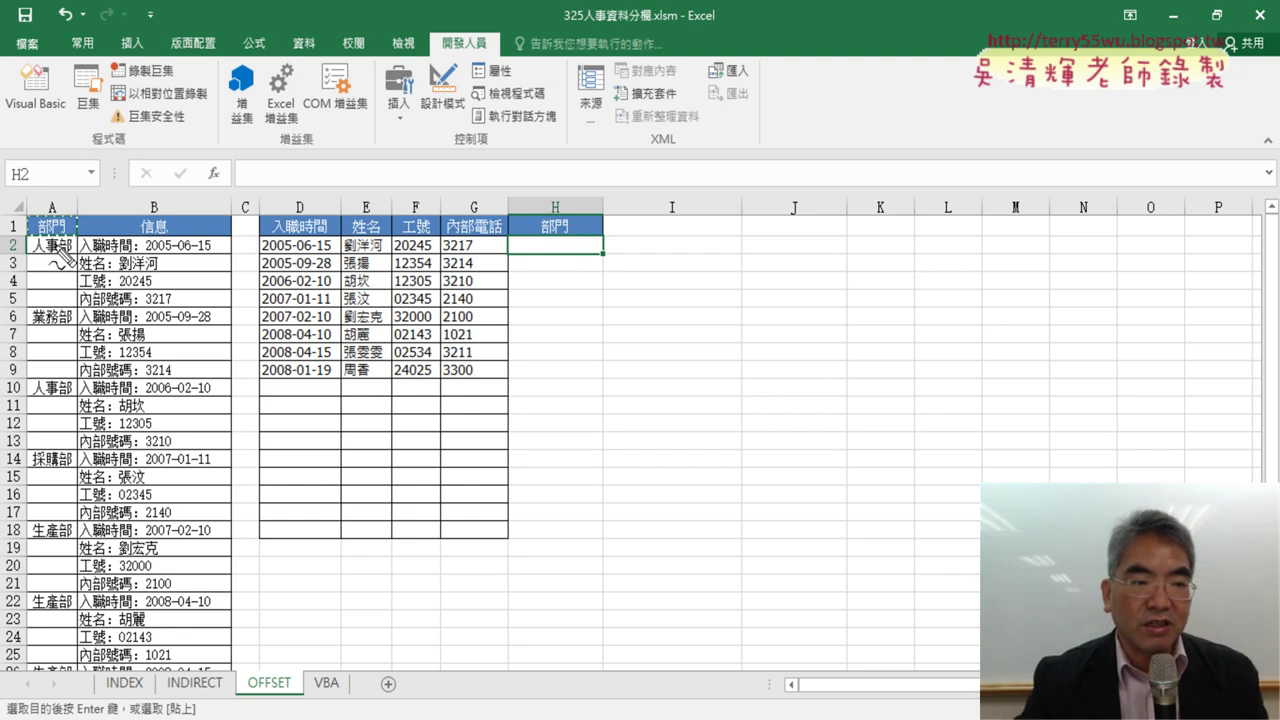
drag(58, 213, 540, 192)
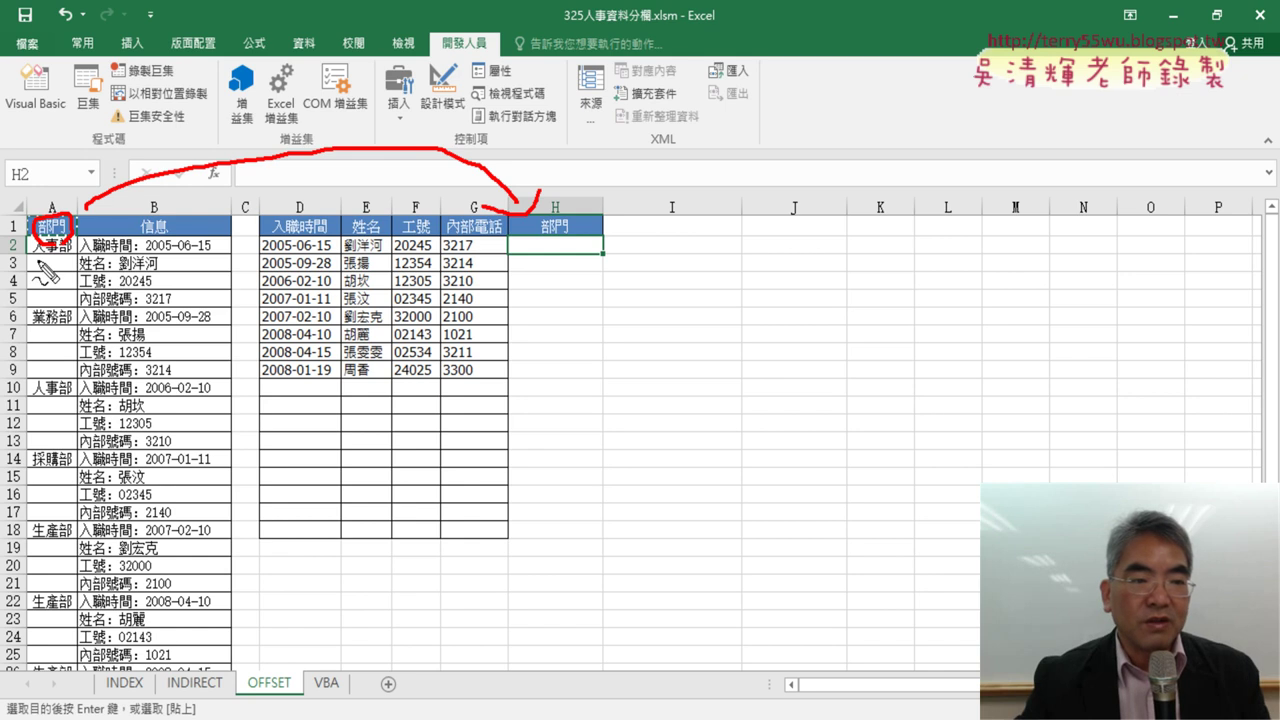
drag(348, 258, 382, 255)
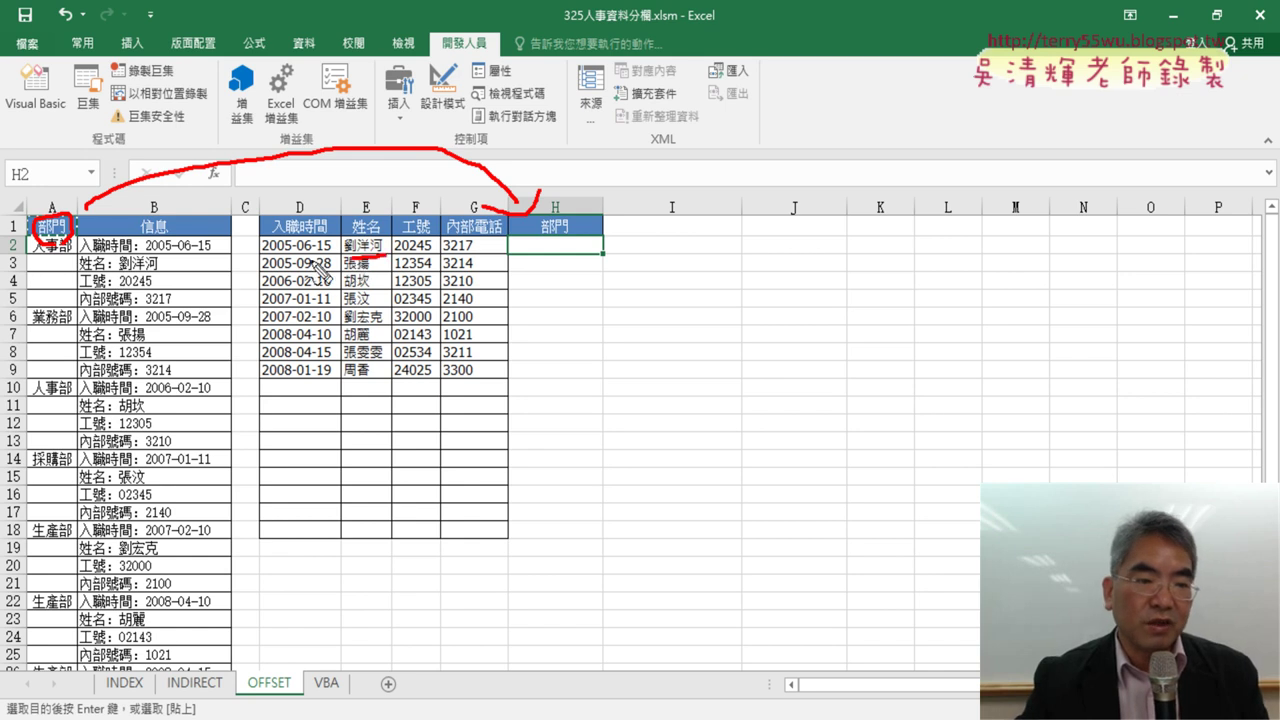
drag(48, 259, 62, 259)
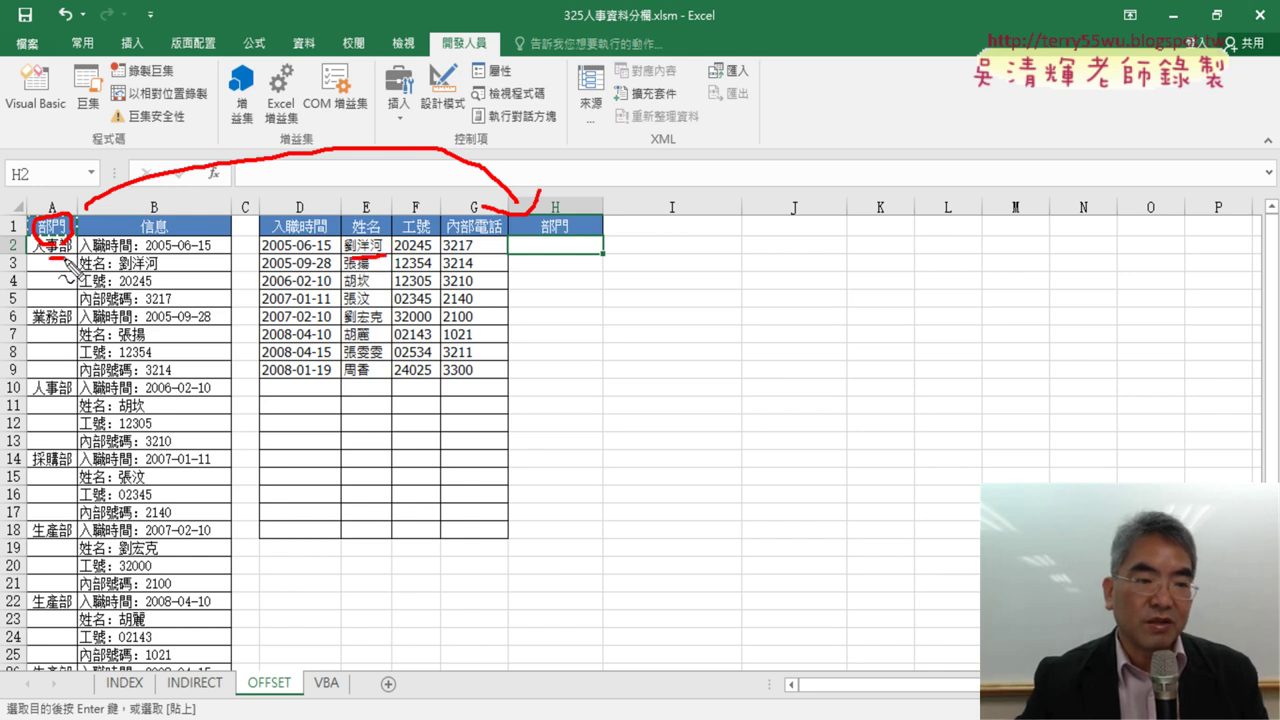
drag(148, 341, 119, 343)
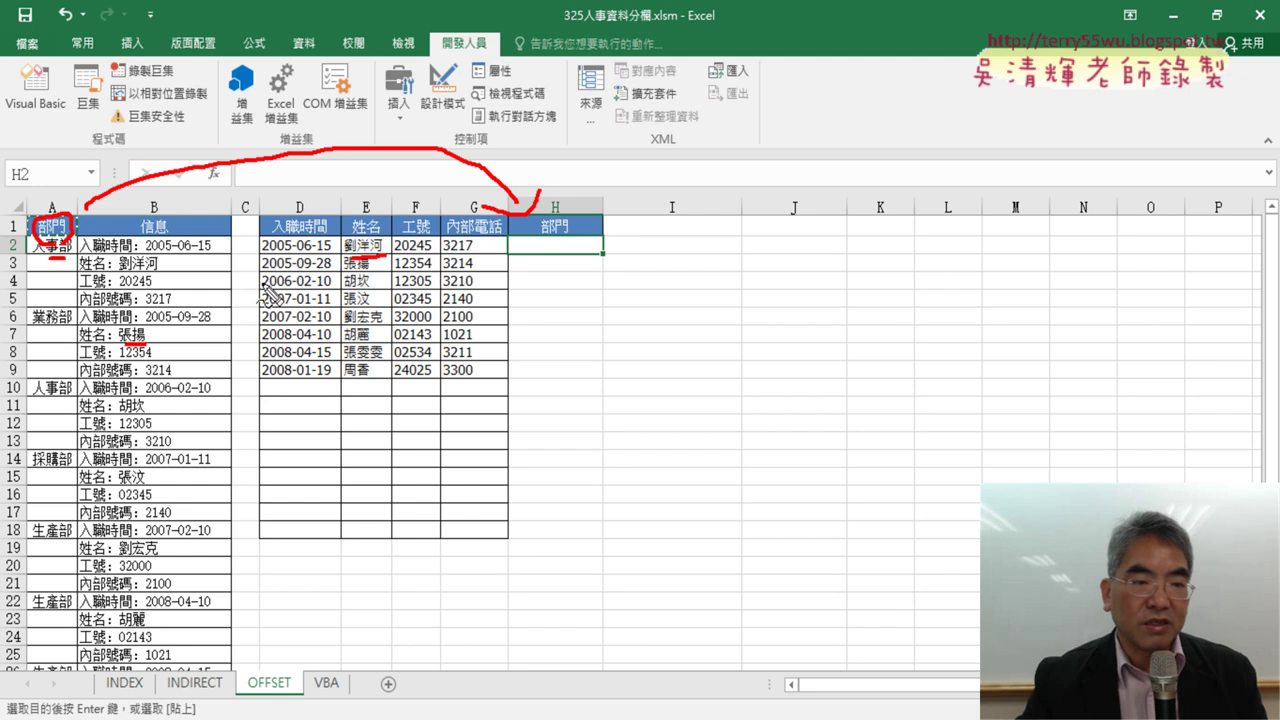
drag(33, 326, 72, 325)
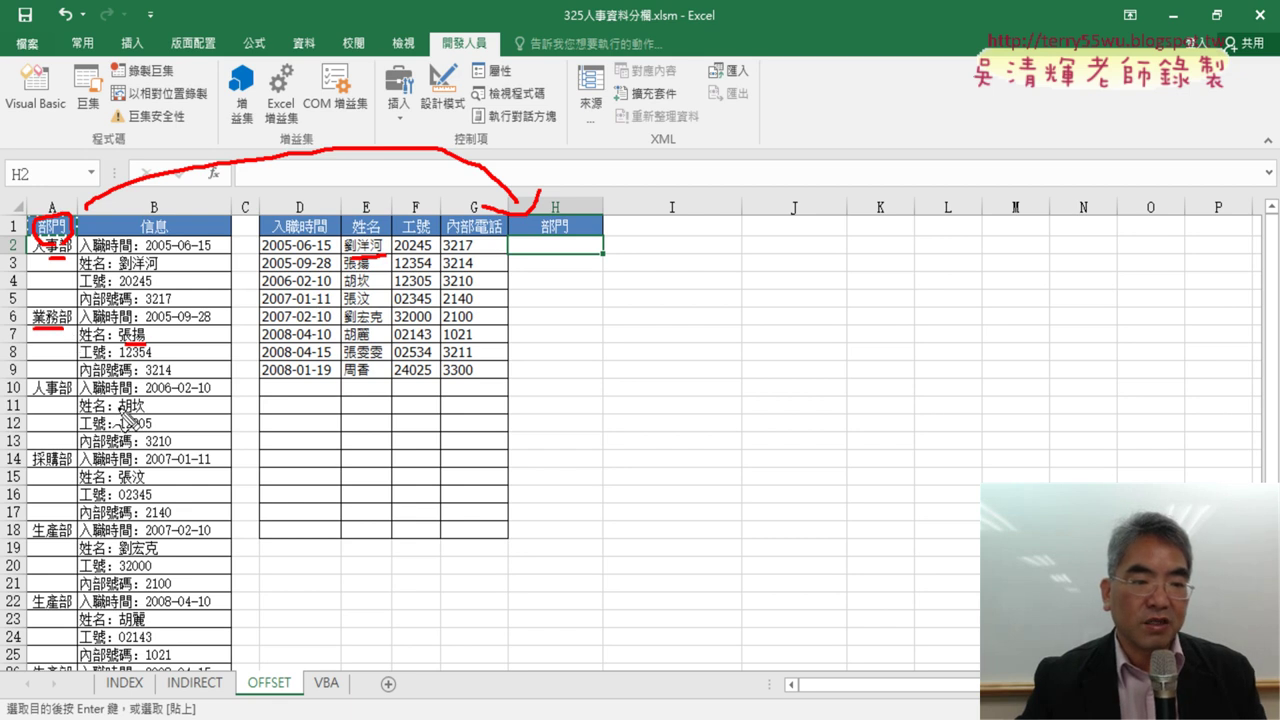
drag(146, 413, 119, 414)
drag(44, 398, 72, 397)
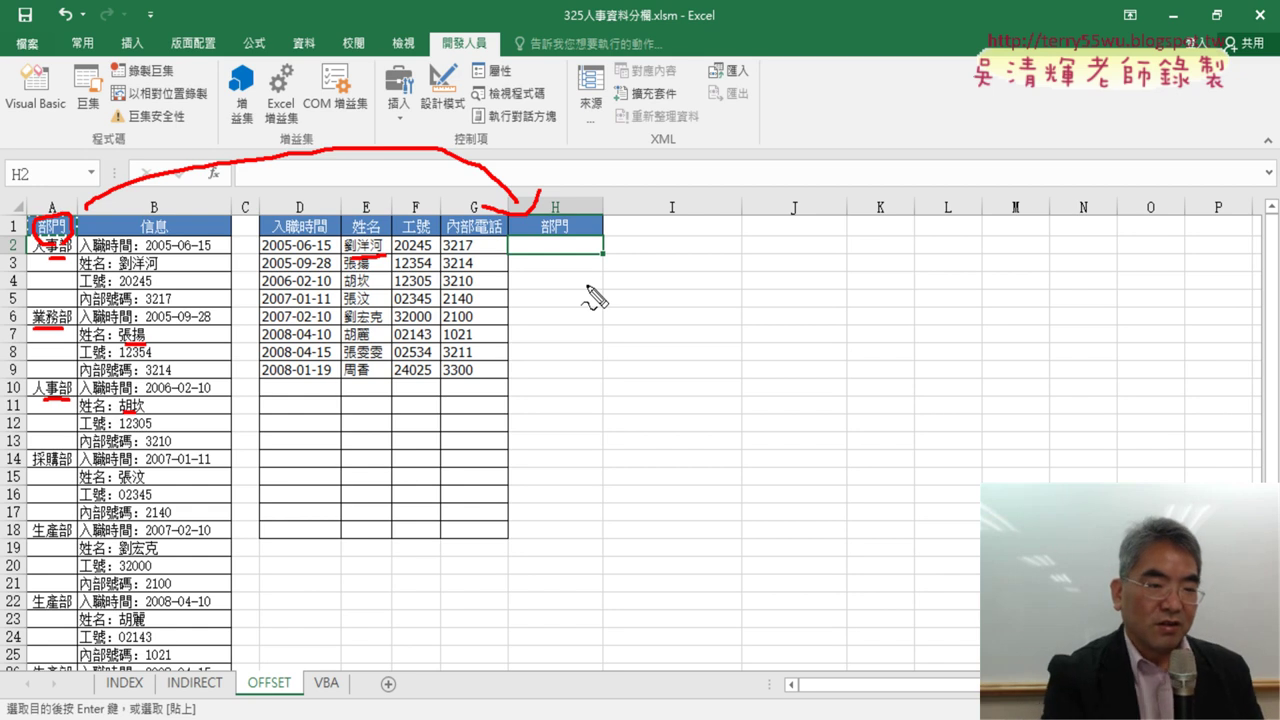
key(Escape)
click(60, 248)
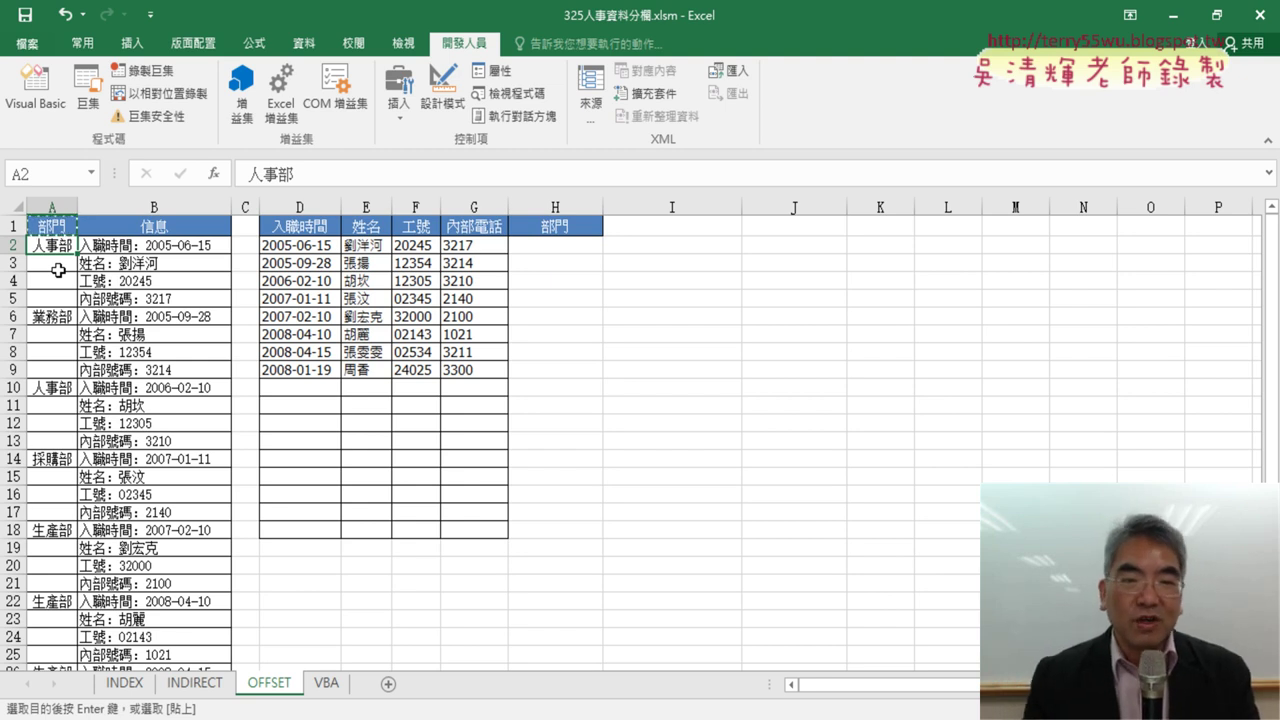
click(562, 247)
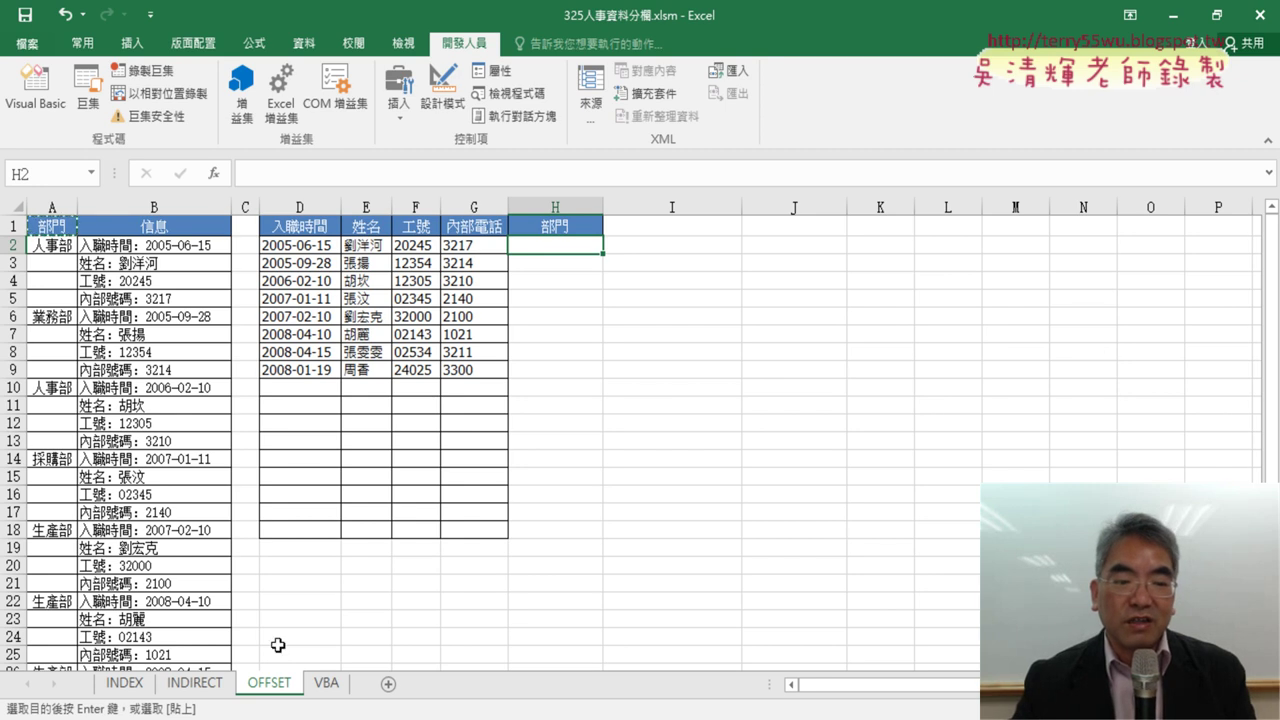
click(298, 250)
click(545, 245)
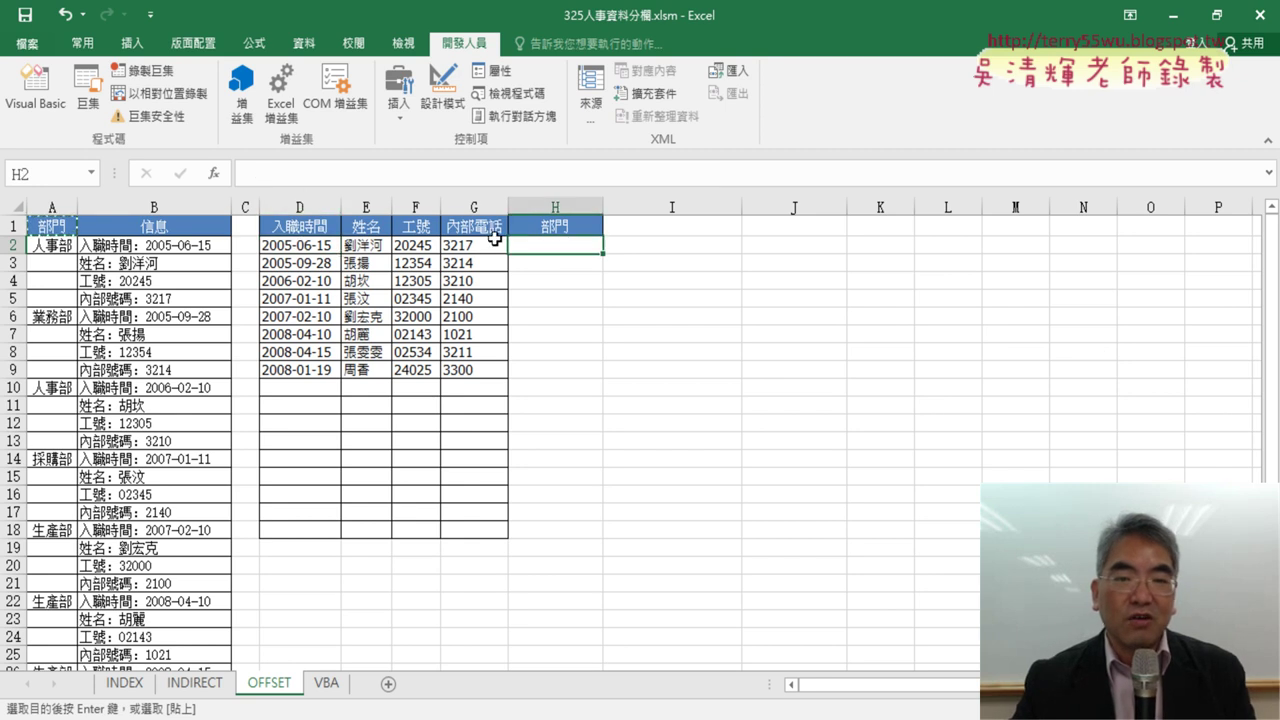
- Insert the OFFSET function into H2 from the 檢視與參照 function category
click(222, 180)
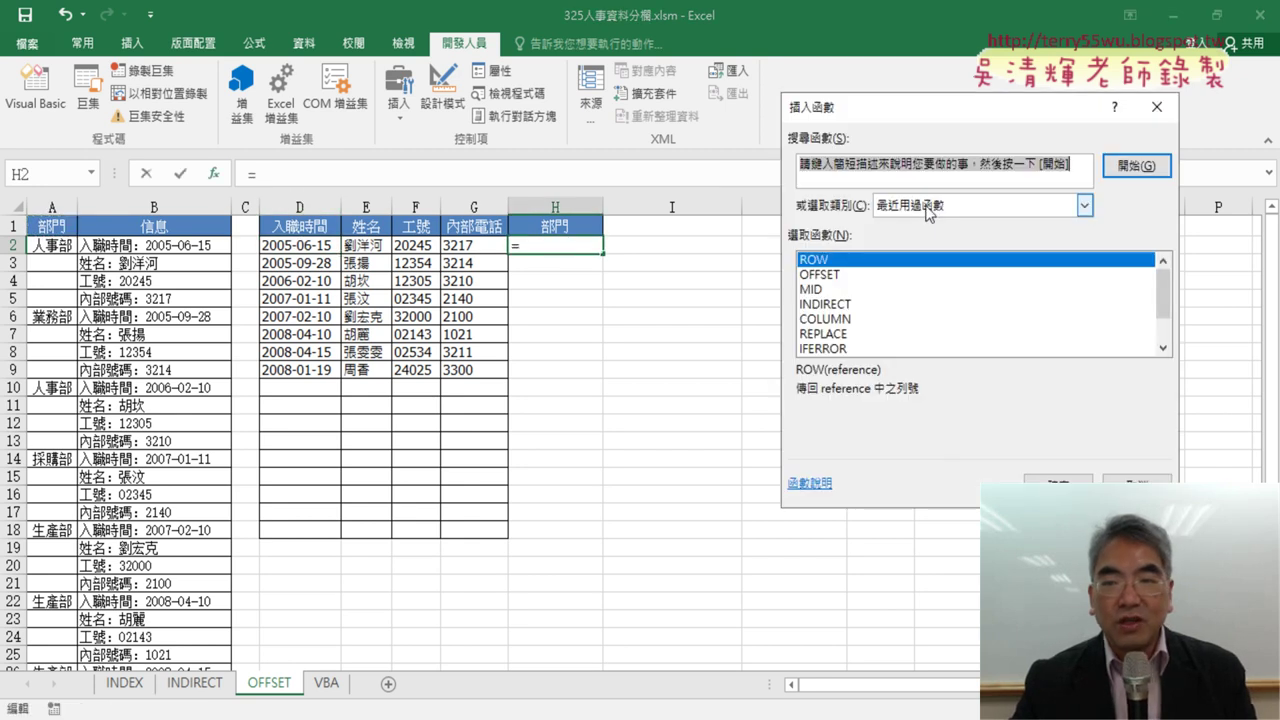
click(1084, 205)
click(940, 314)
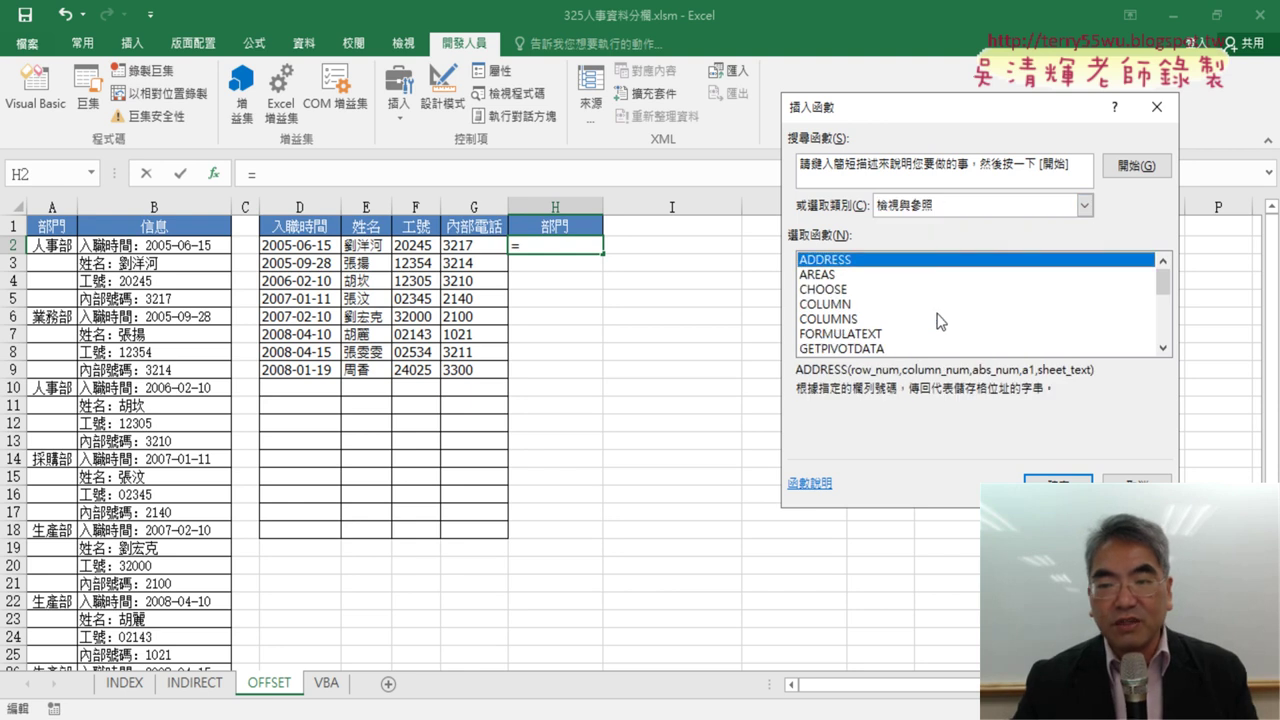
click(1163, 347)
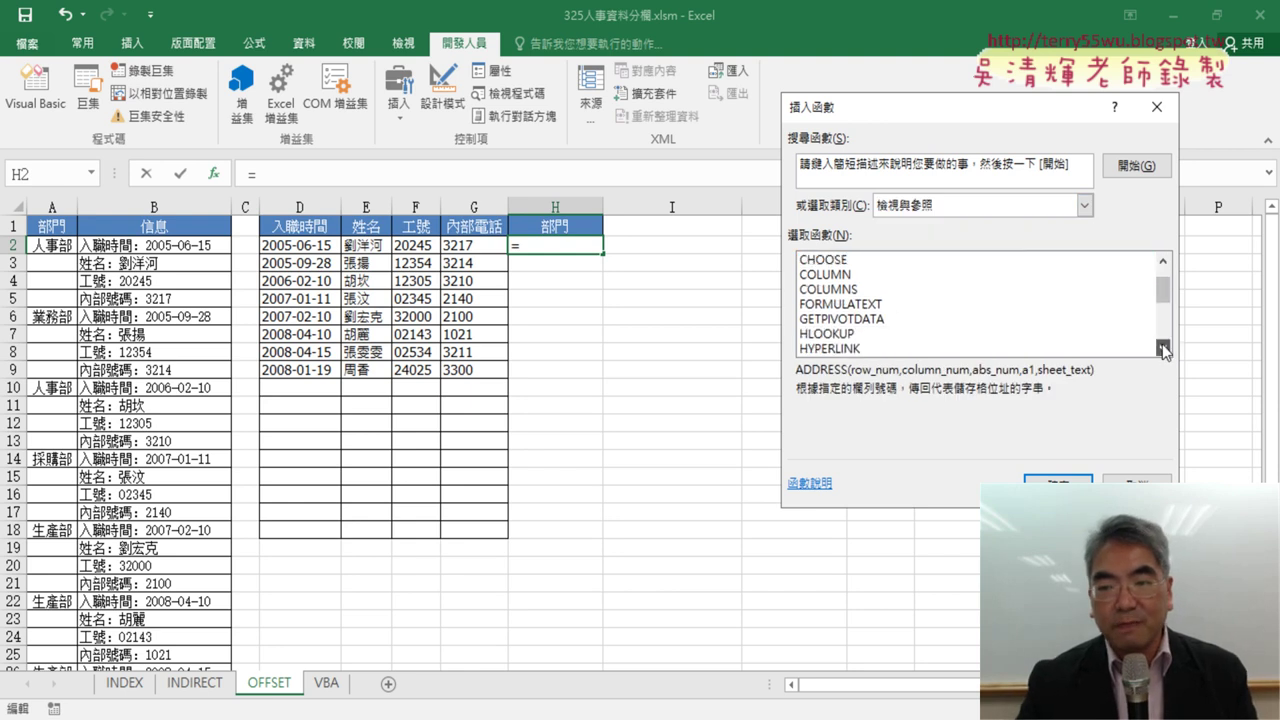
click(1163, 347)
click(1163, 347)
click(1163, 347)
click(1163, 347)
click(1163, 347)
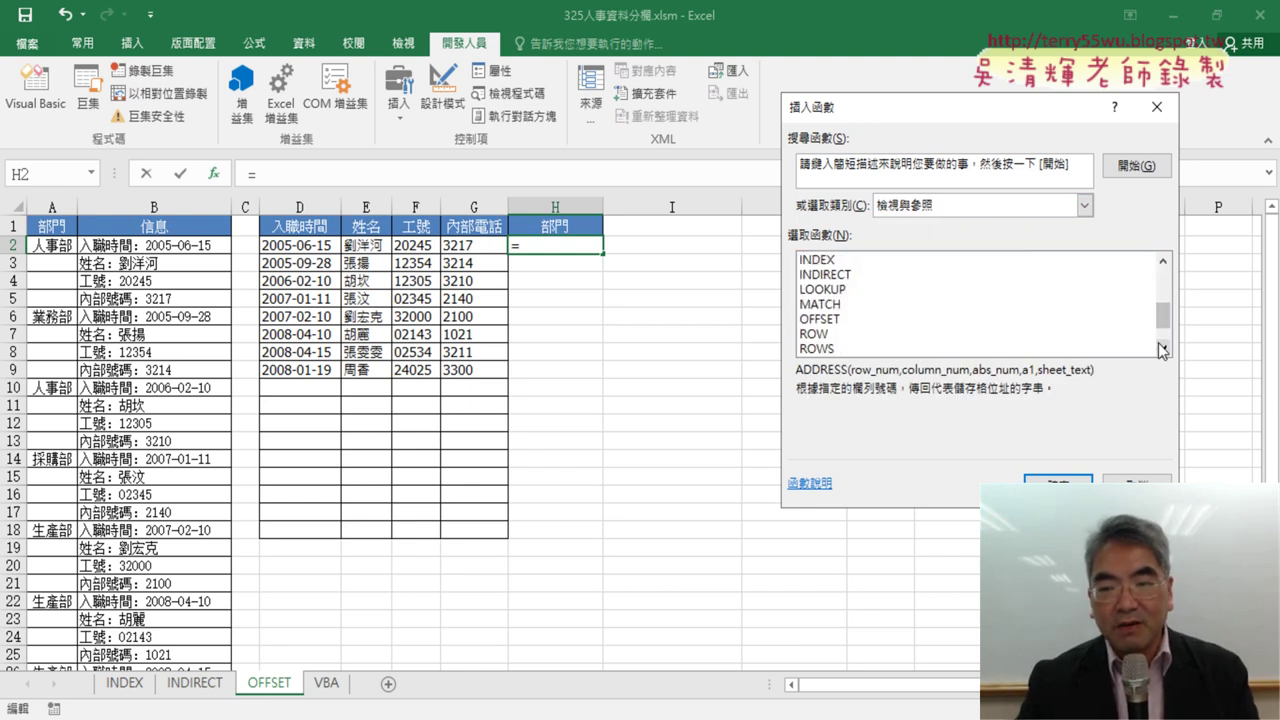
click(838, 320)
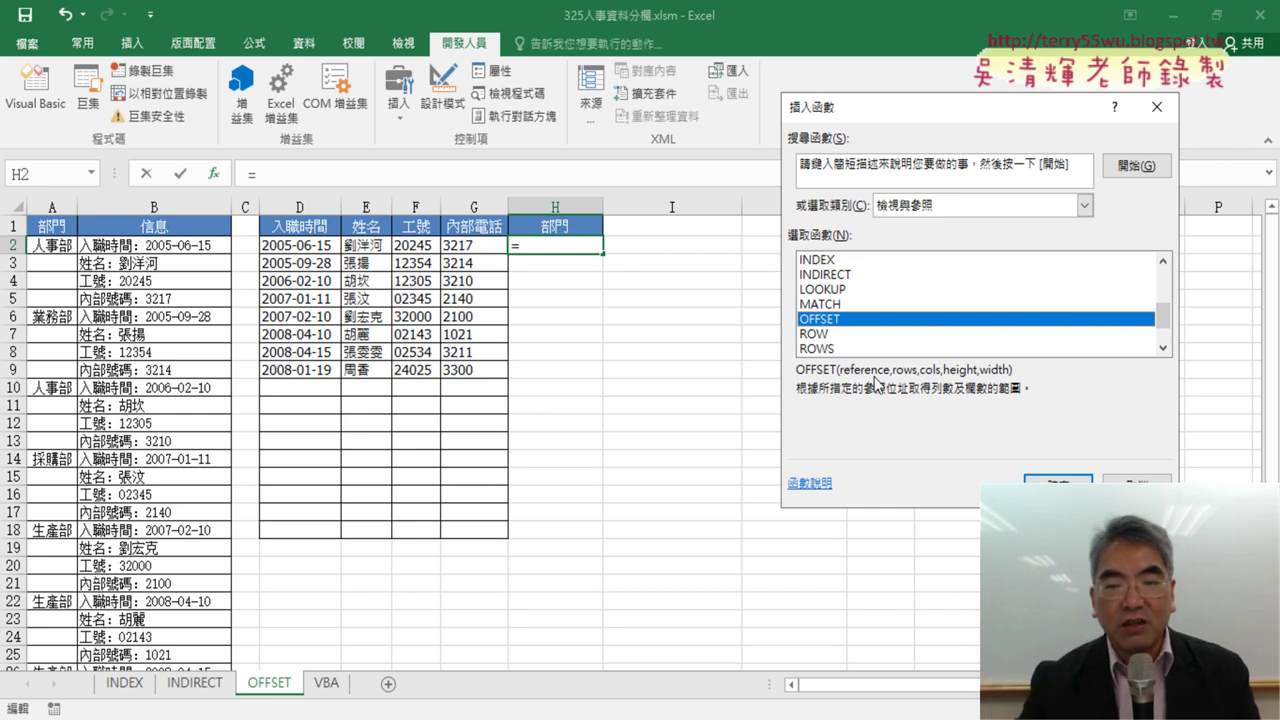
key(Return)
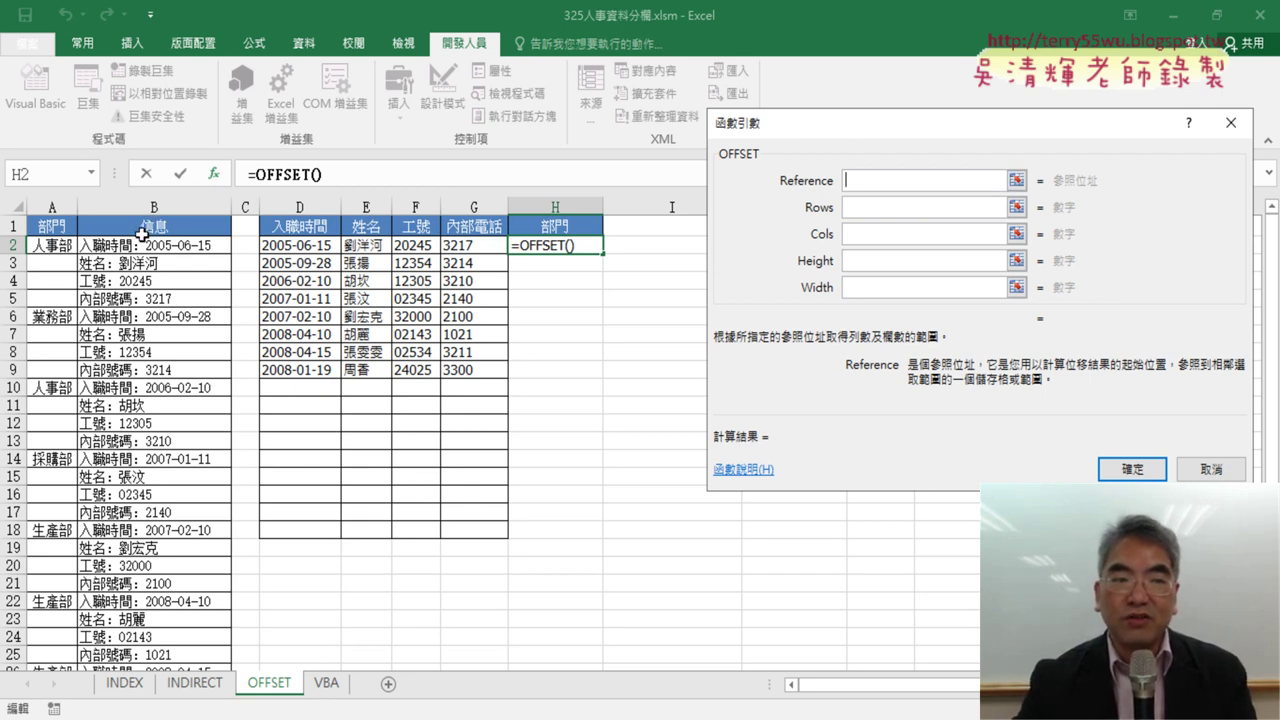
- Set the OFFSET reference to A1 and the column offset to 0
click(52, 227)
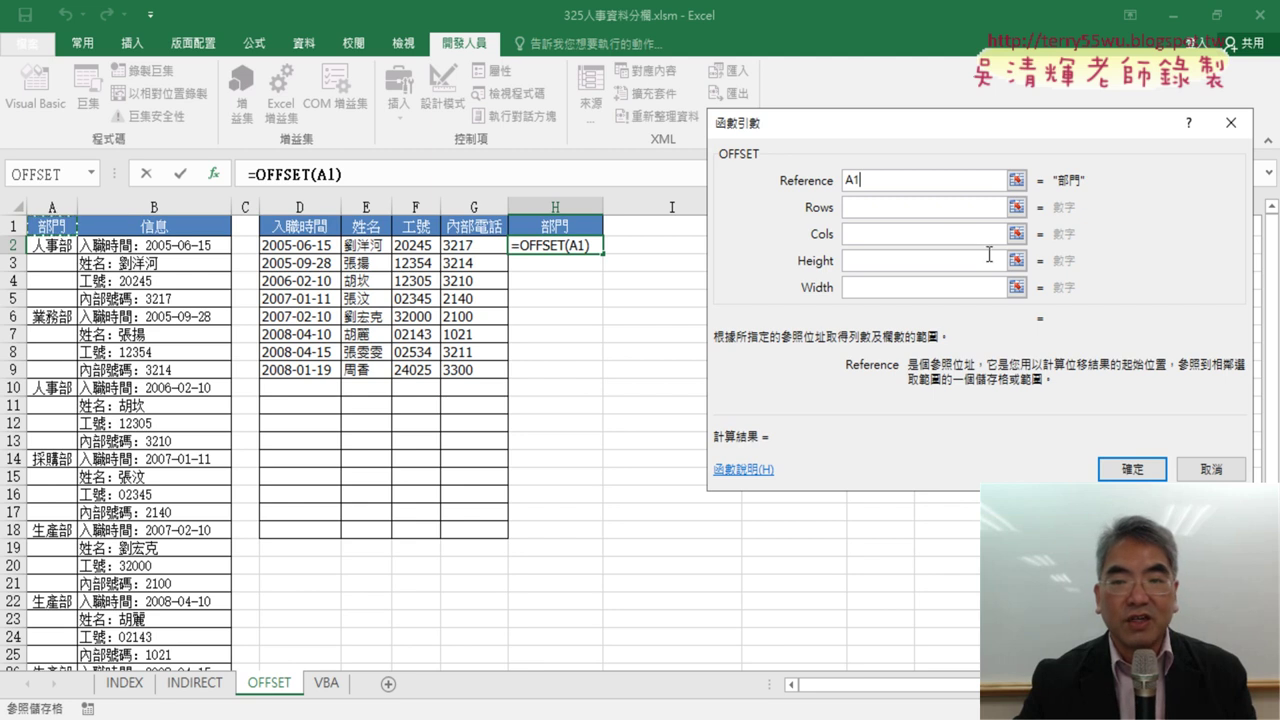
click(861, 235)
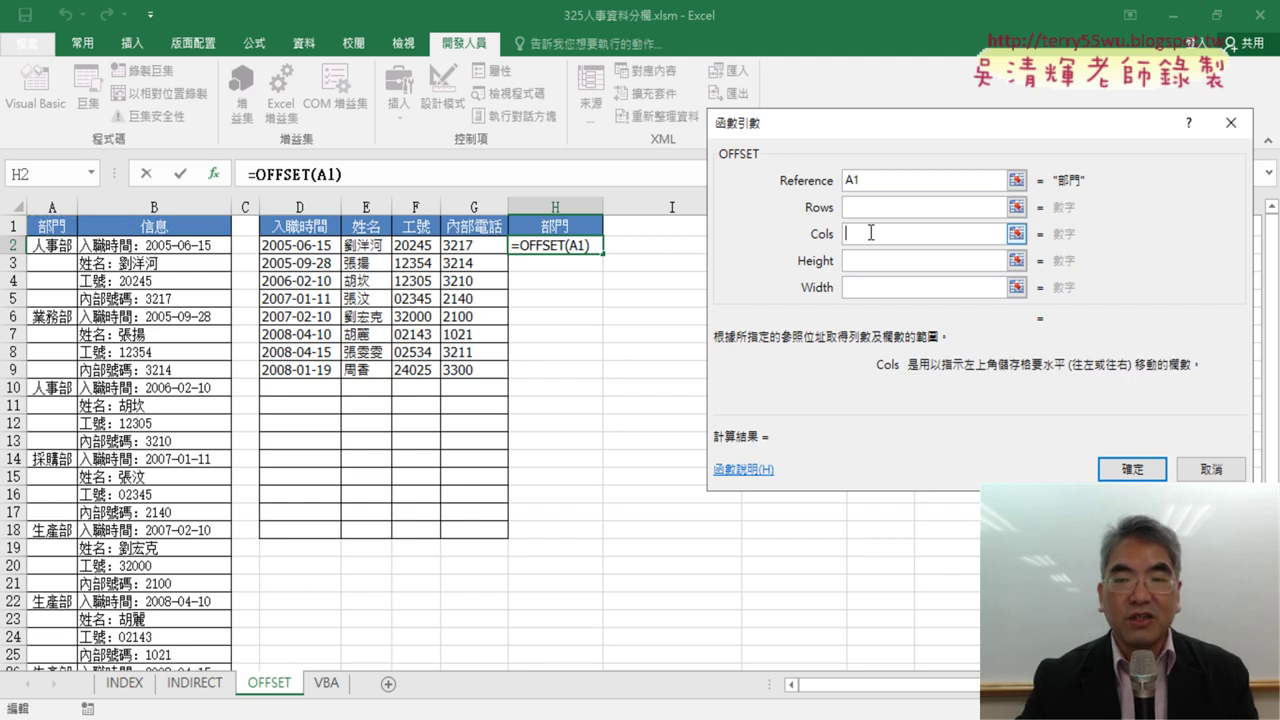
text(0)
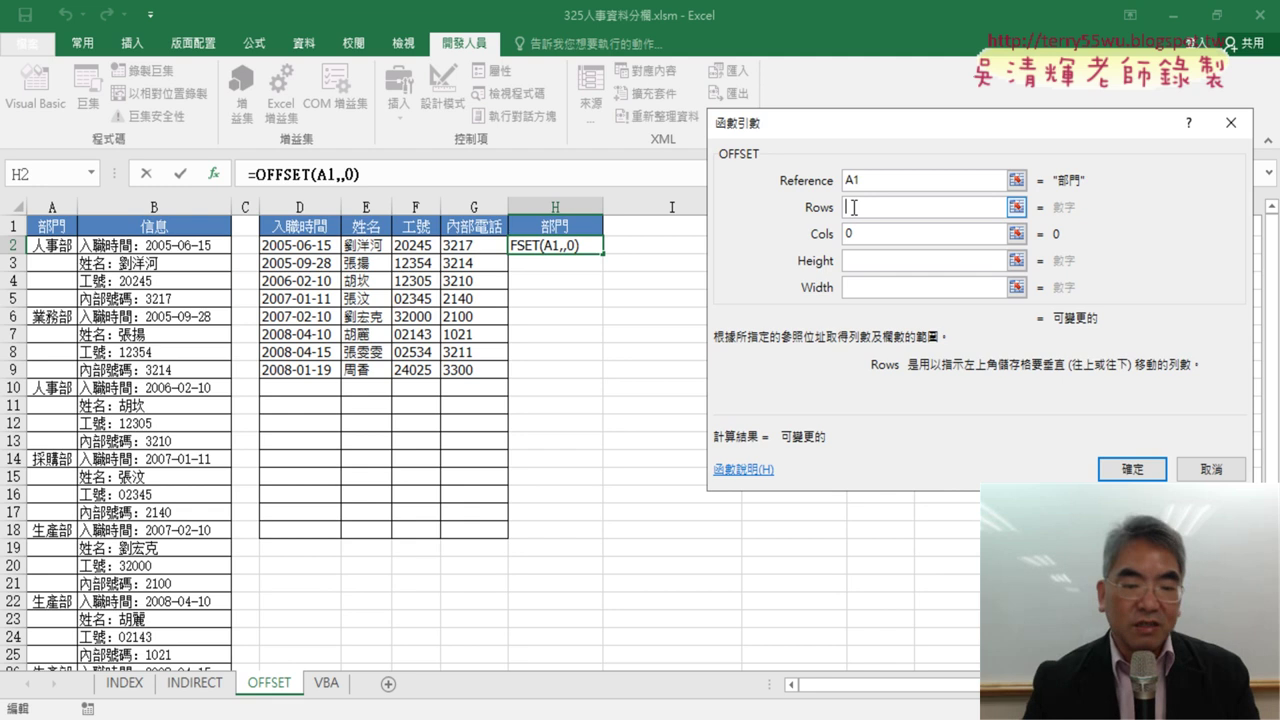
click(851, 208)
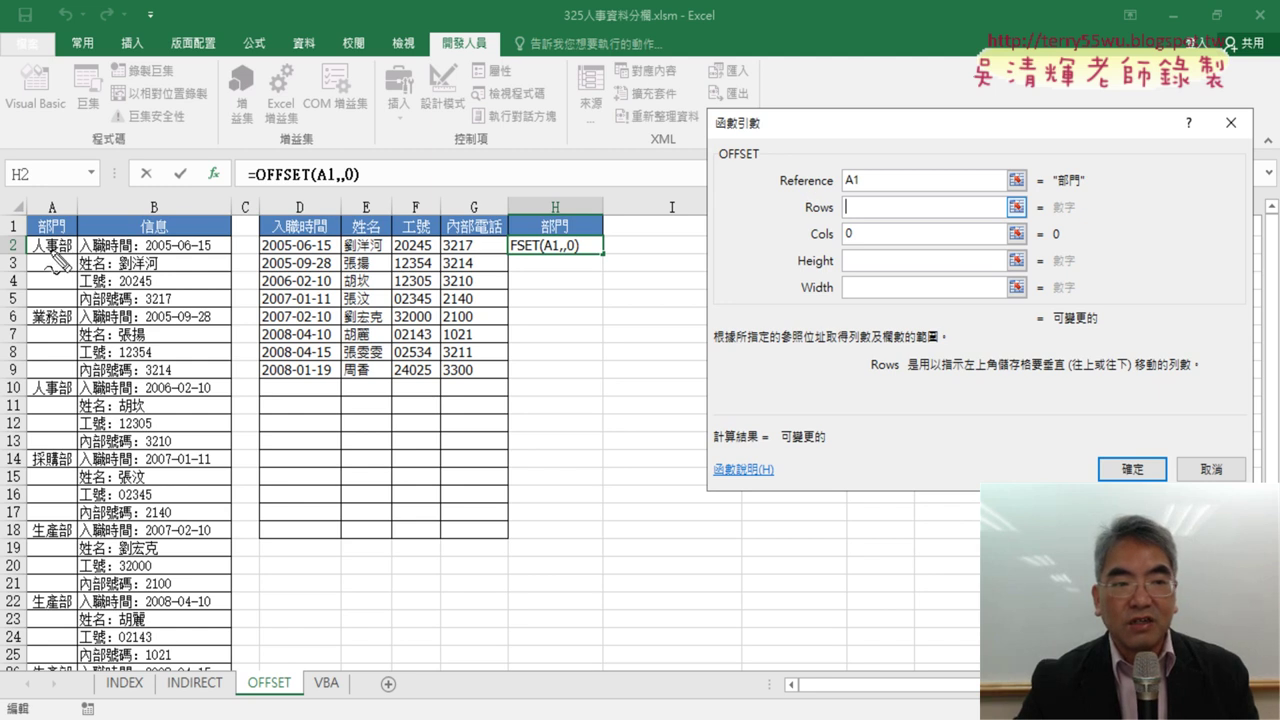
drag(33, 240, 33, 253)
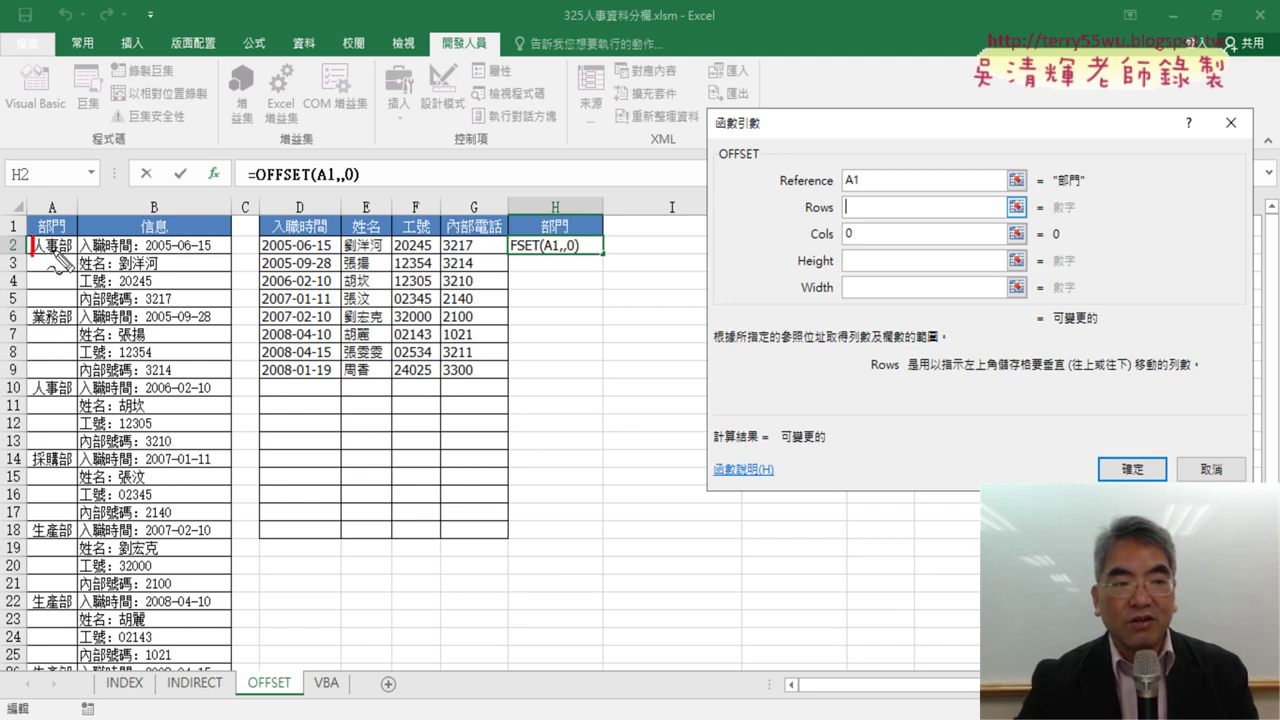
mouse_move(31, 309)
mouse_down()
mouse_move(32, 325)
mouse_move(40, 311)
mouse_up()
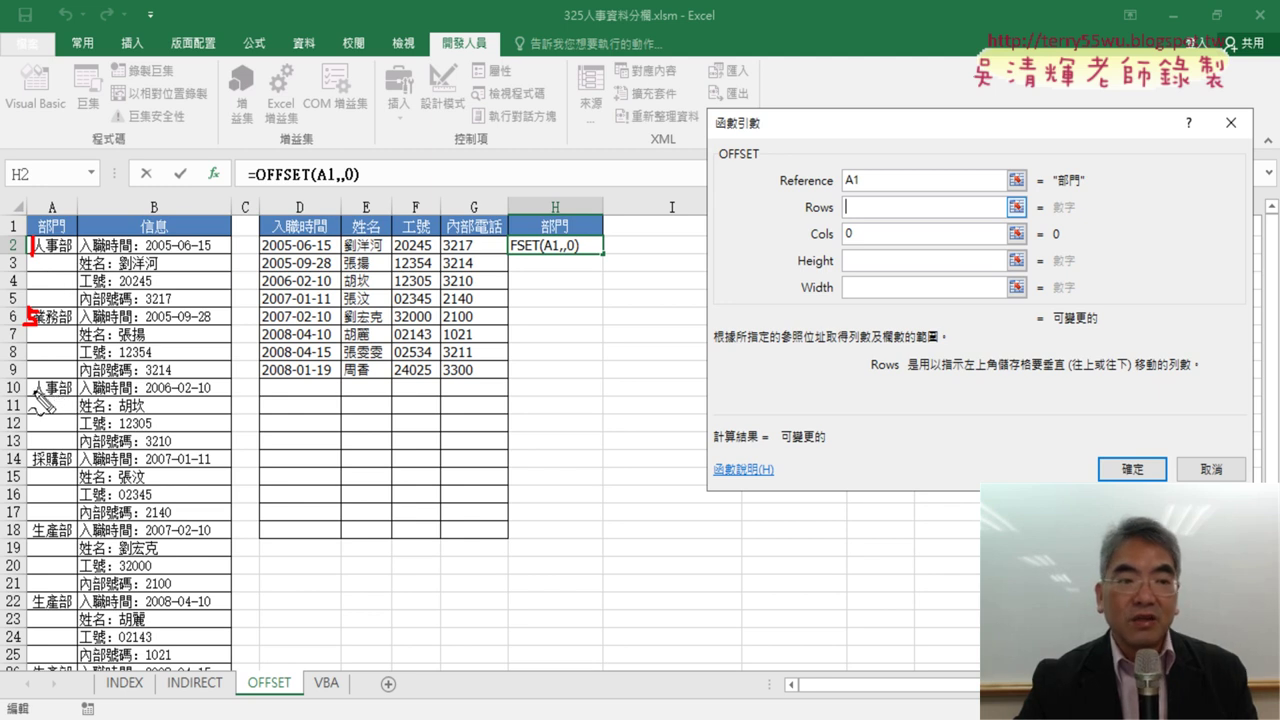
drag(30, 380, 28, 400)
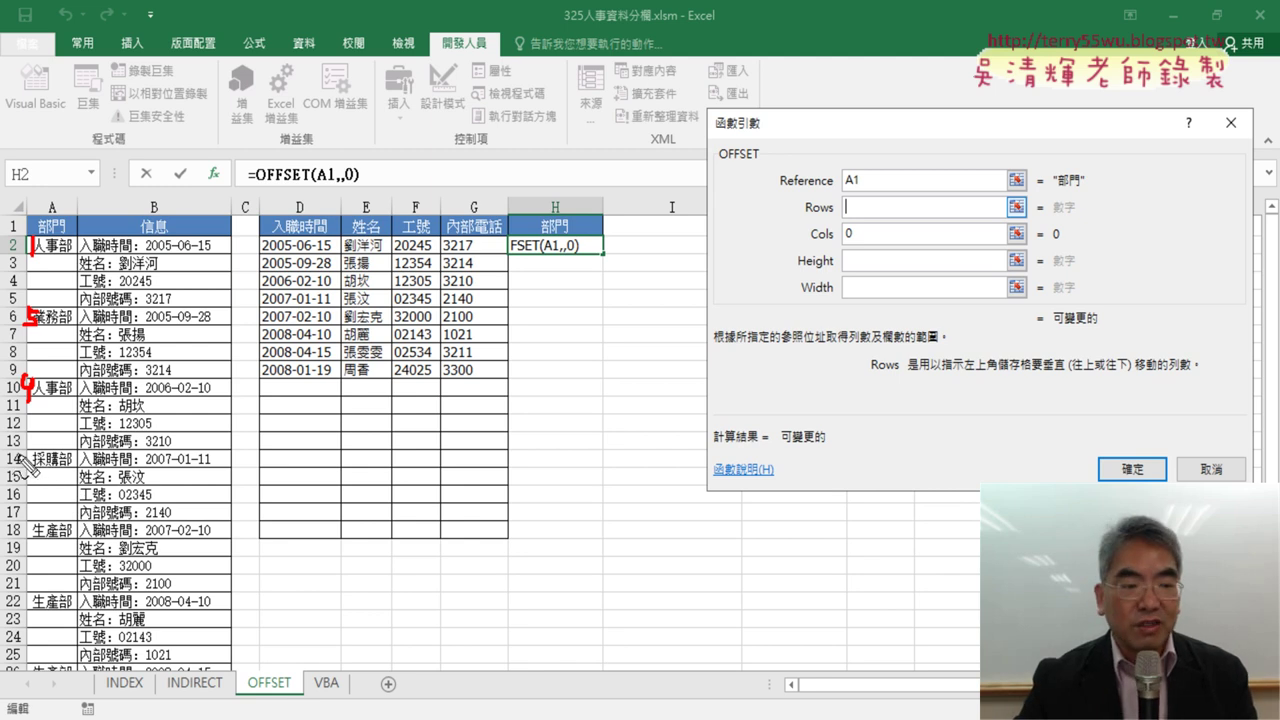
drag(33, 456, 30, 466)
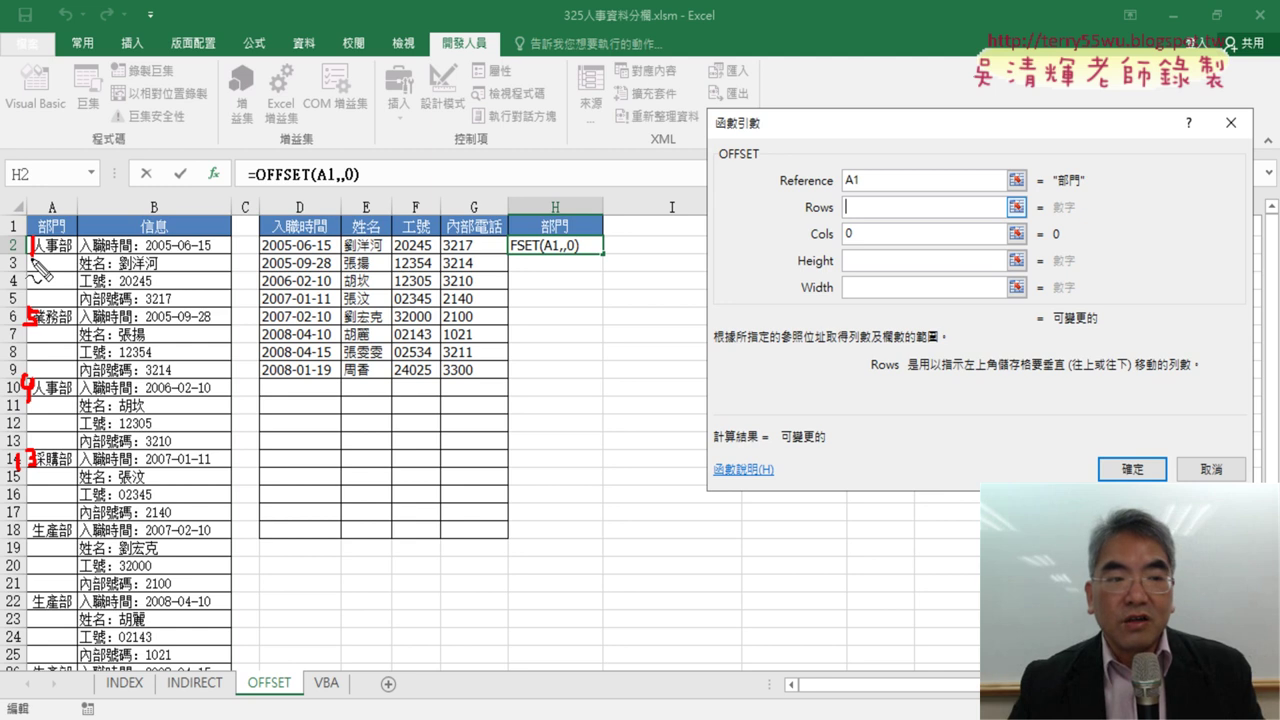
drag(24, 262, 40, 262)
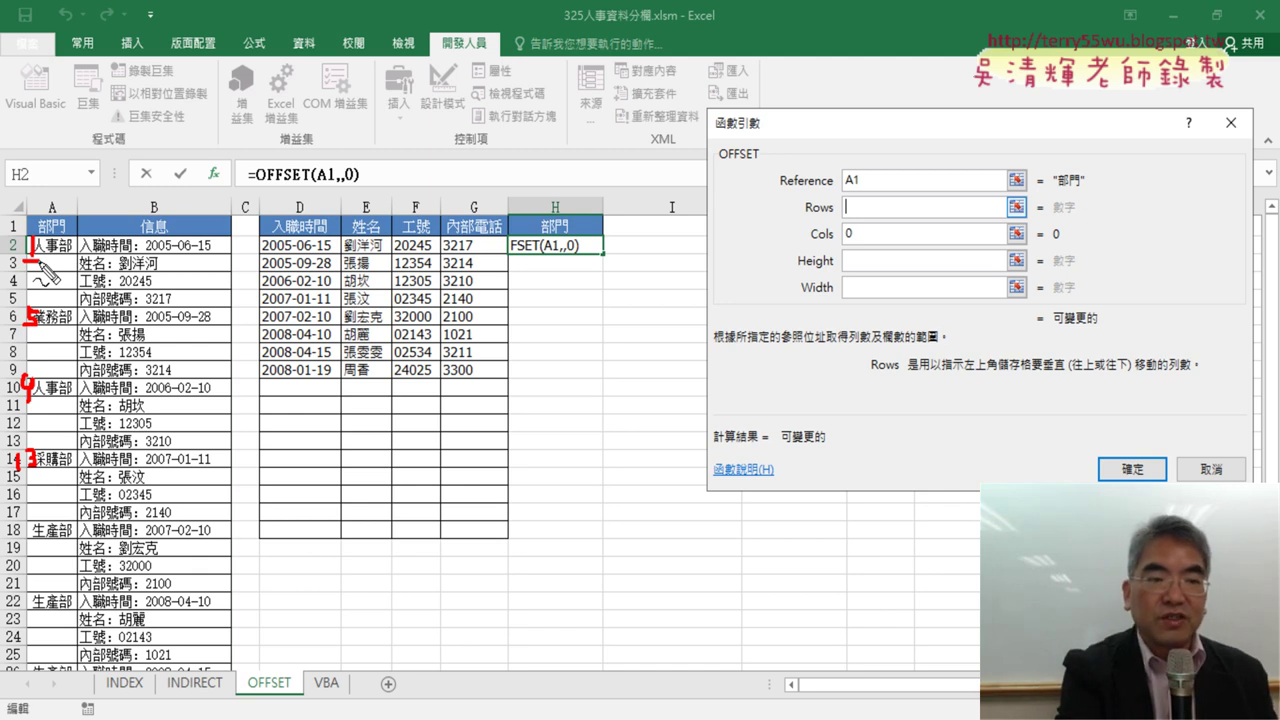
key(Escape)
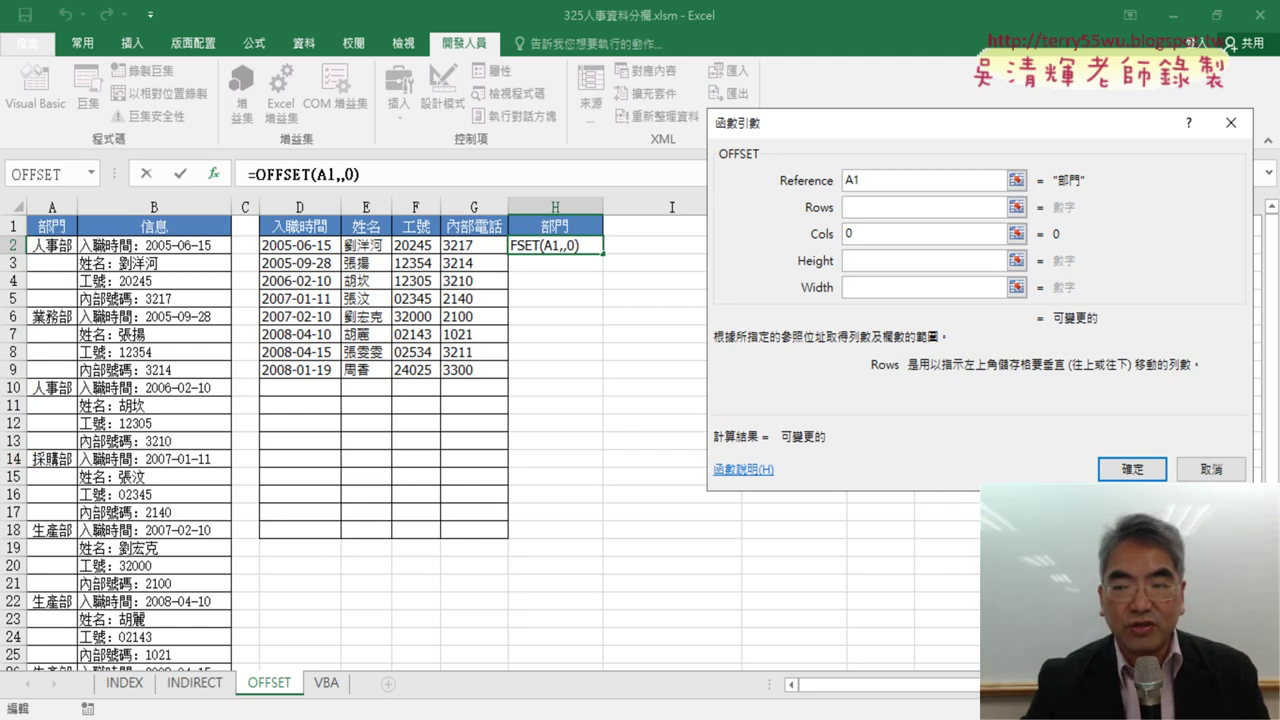
- Cancel the OFFSET arguments dialog and reselect H2:H9, ending on H2
click(1212, 471)
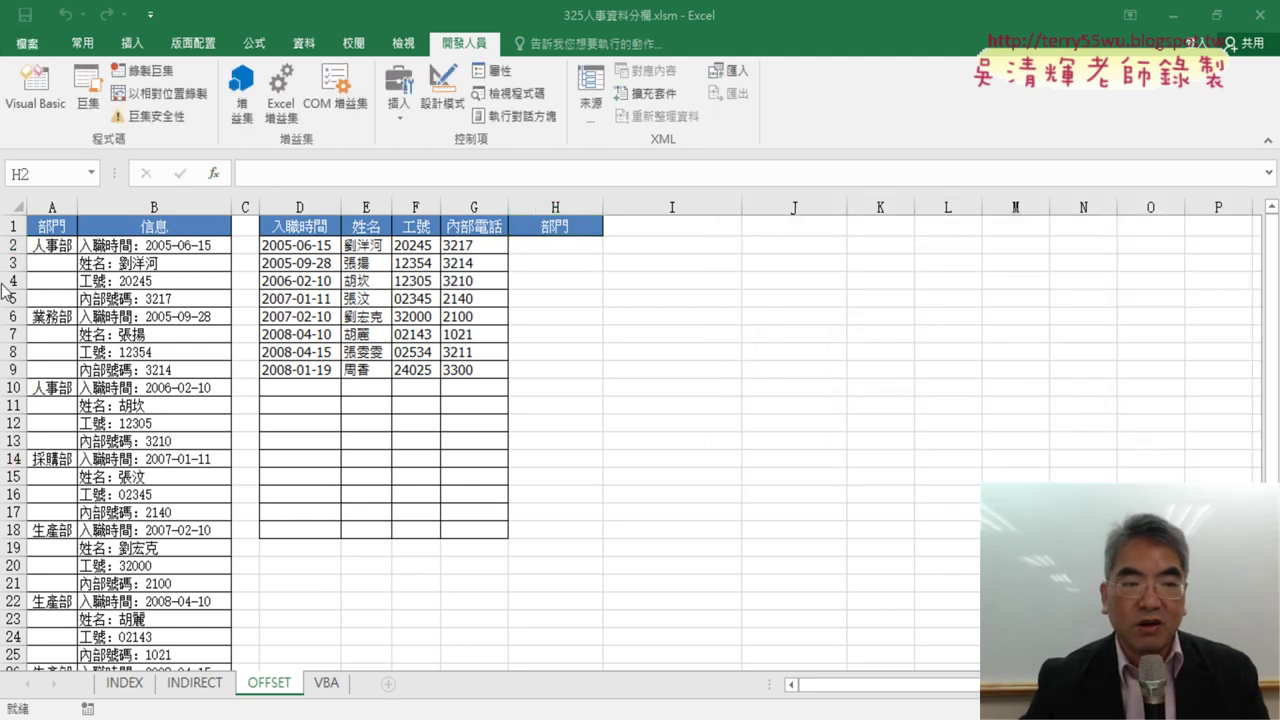
click(558, 245)
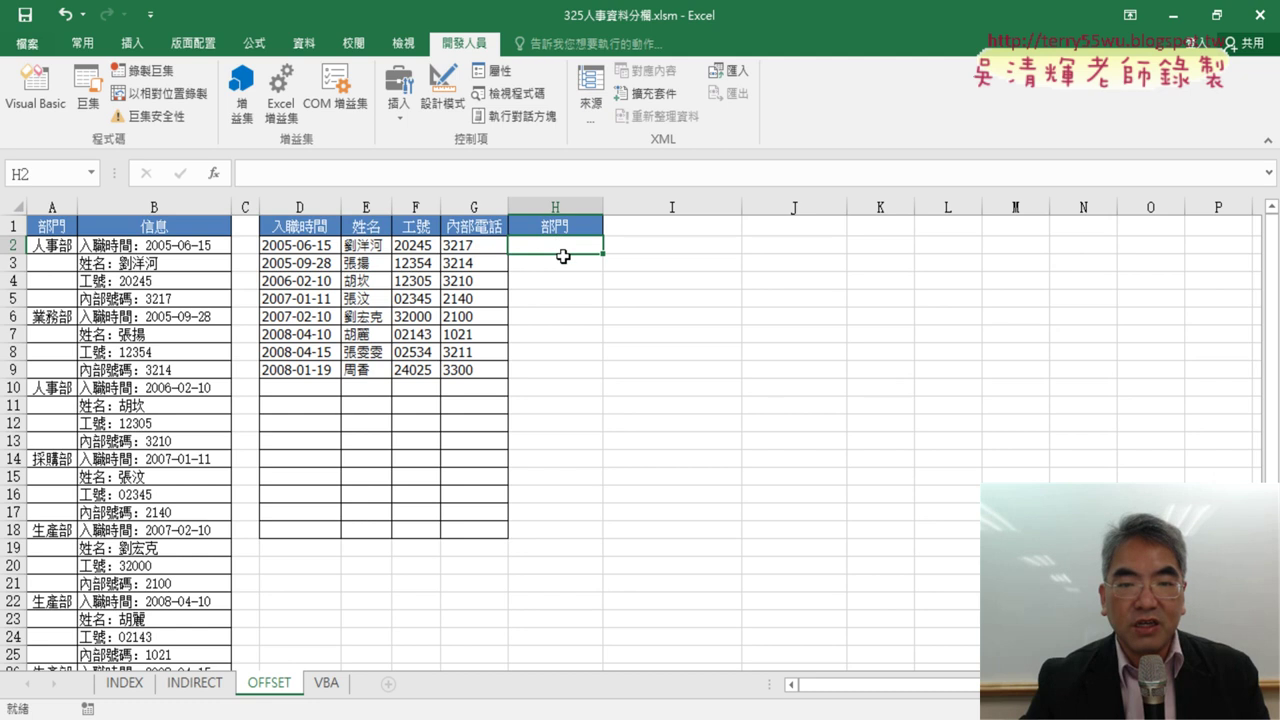
click(566, 266)
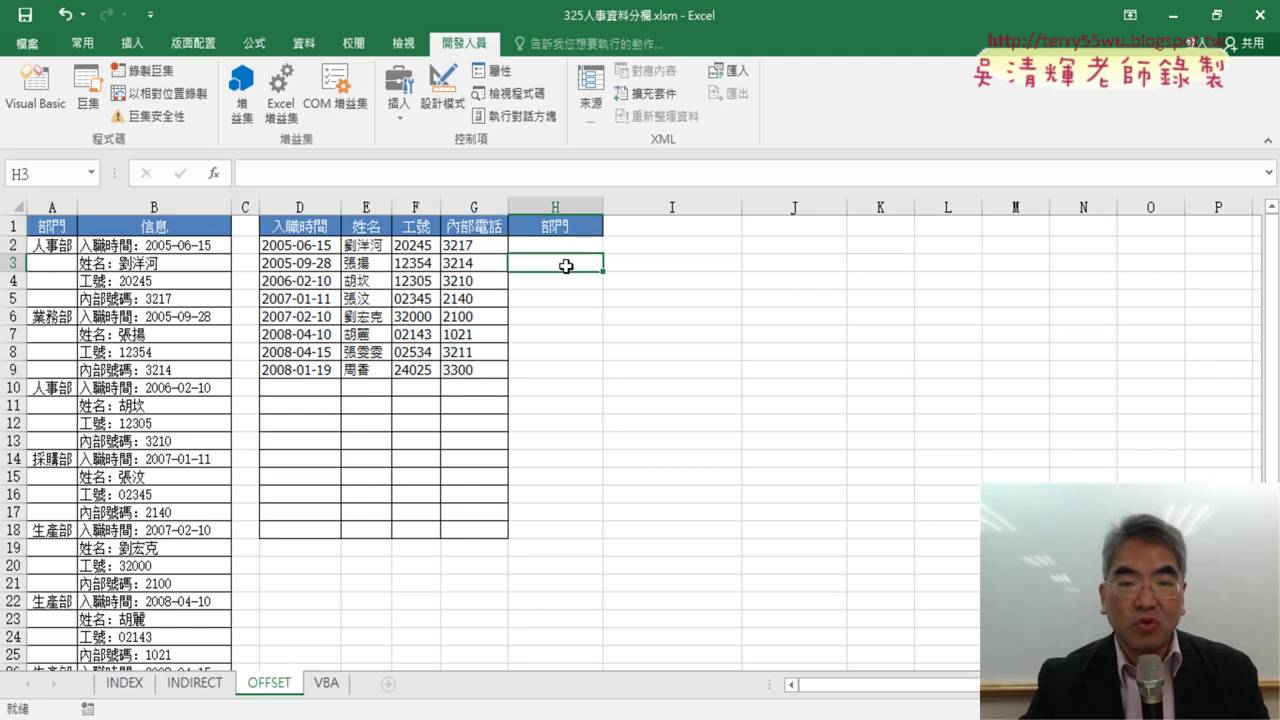
click(561, 288)
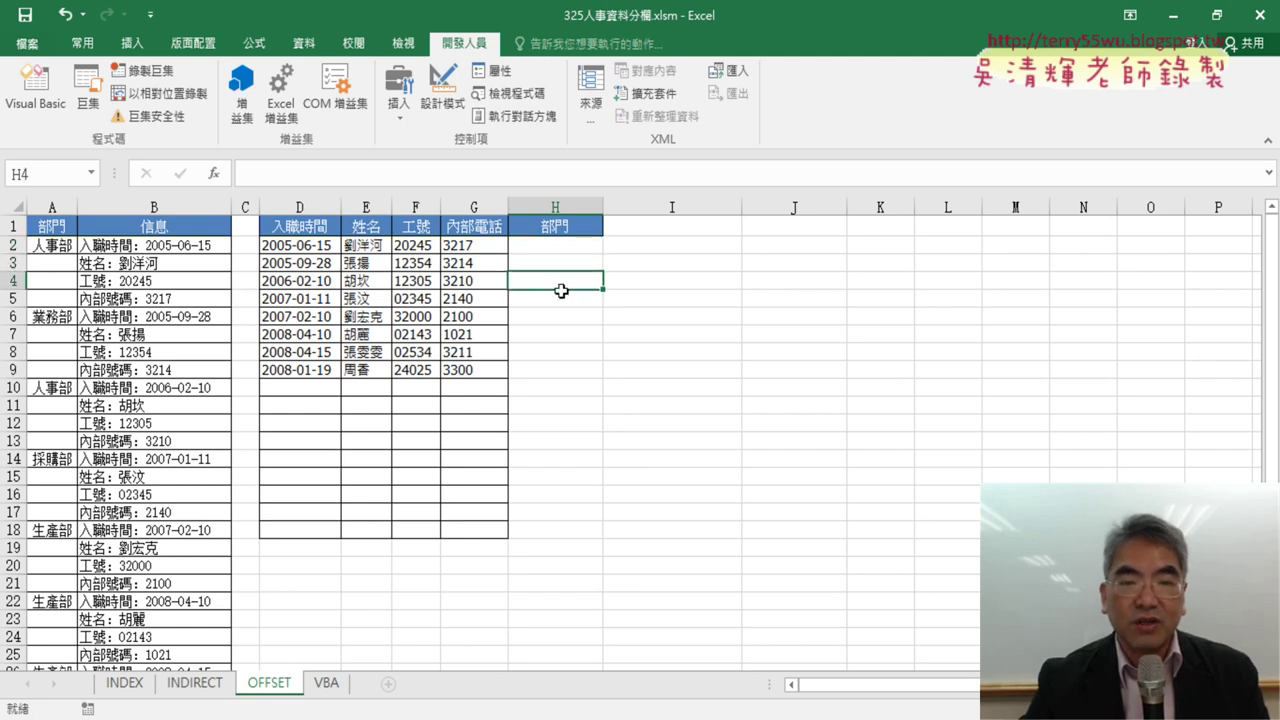
drag(565, 245, 564, 376)
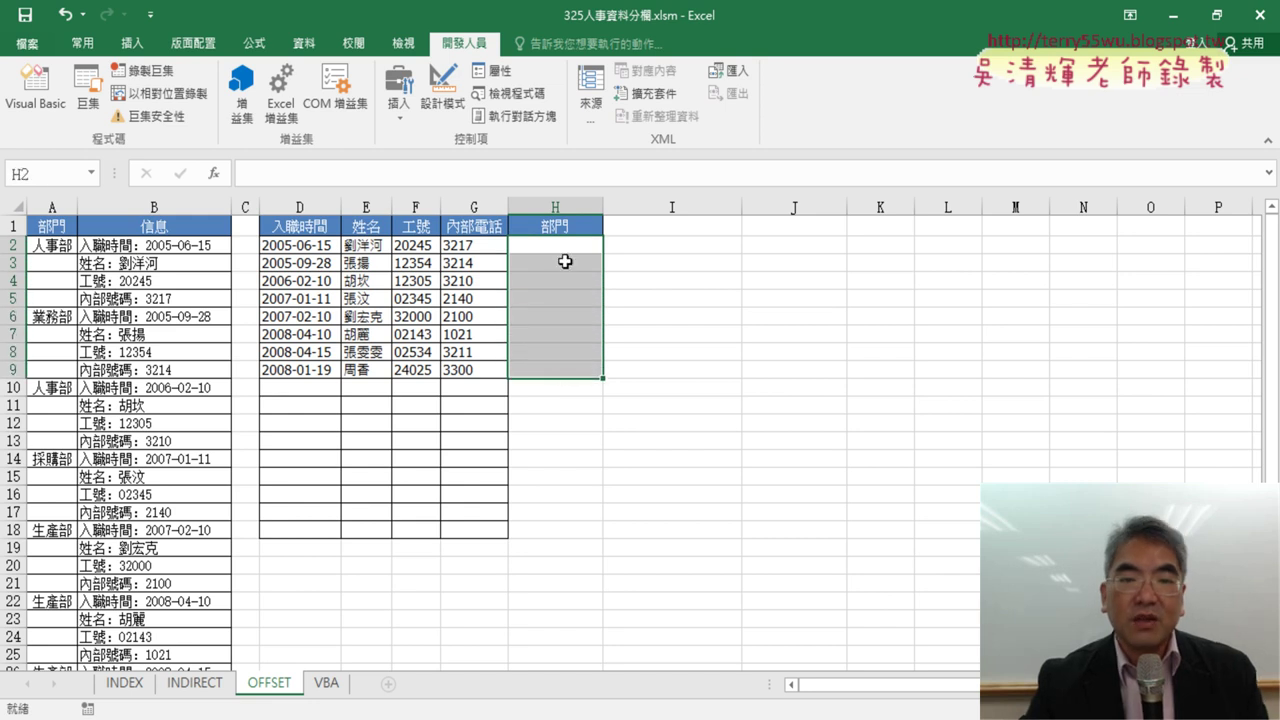
click(560, 243)
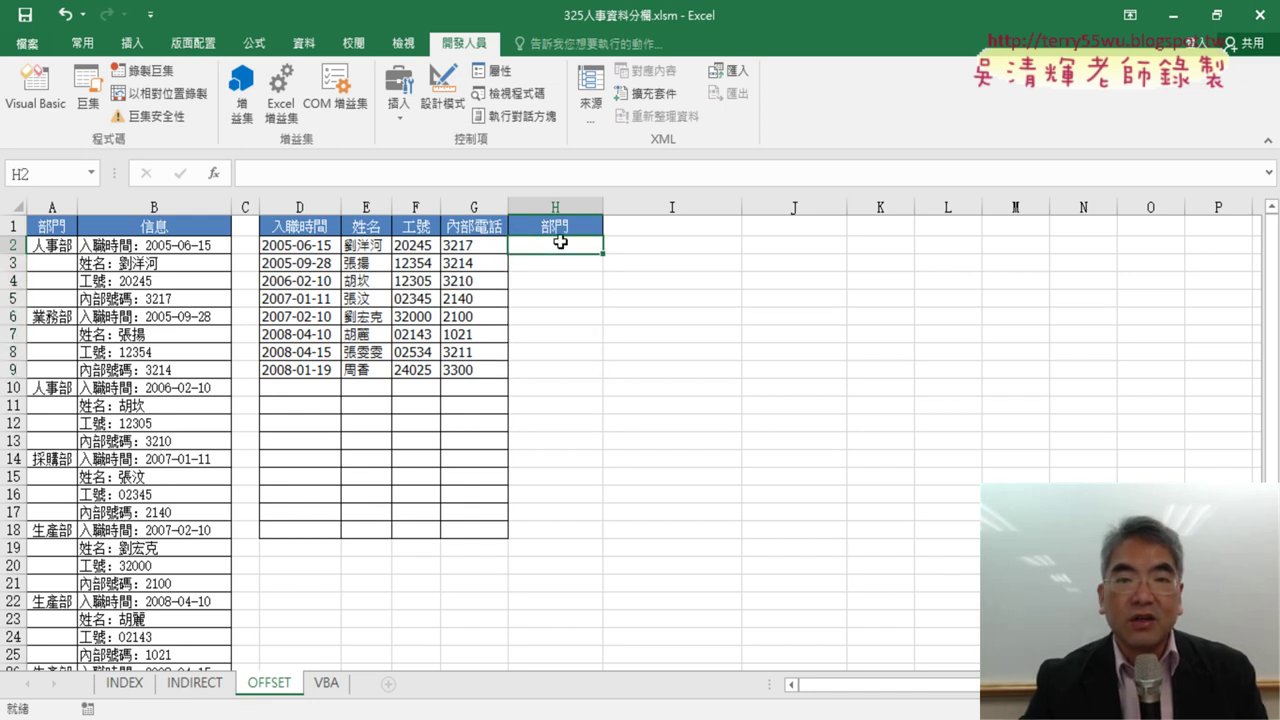
- Enter 1 in H2, fill it down to H9, and reopen H2's entry for editing
click(277, 176)
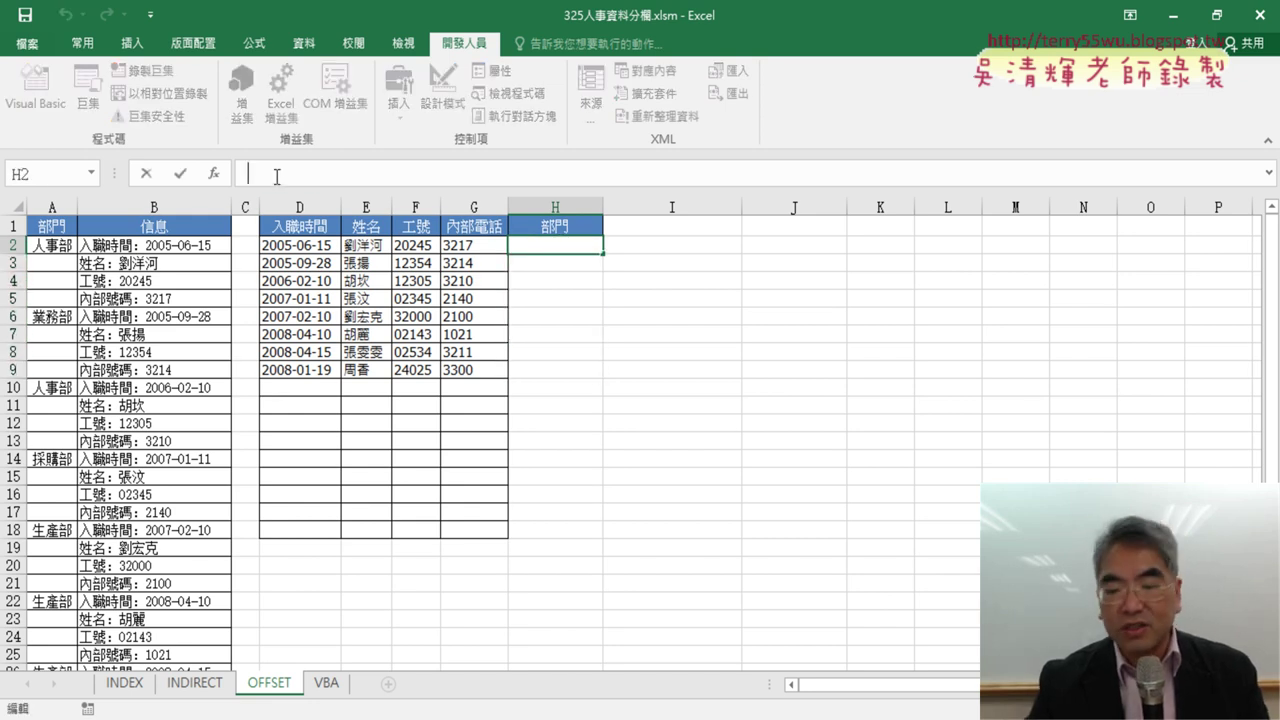
text(1)
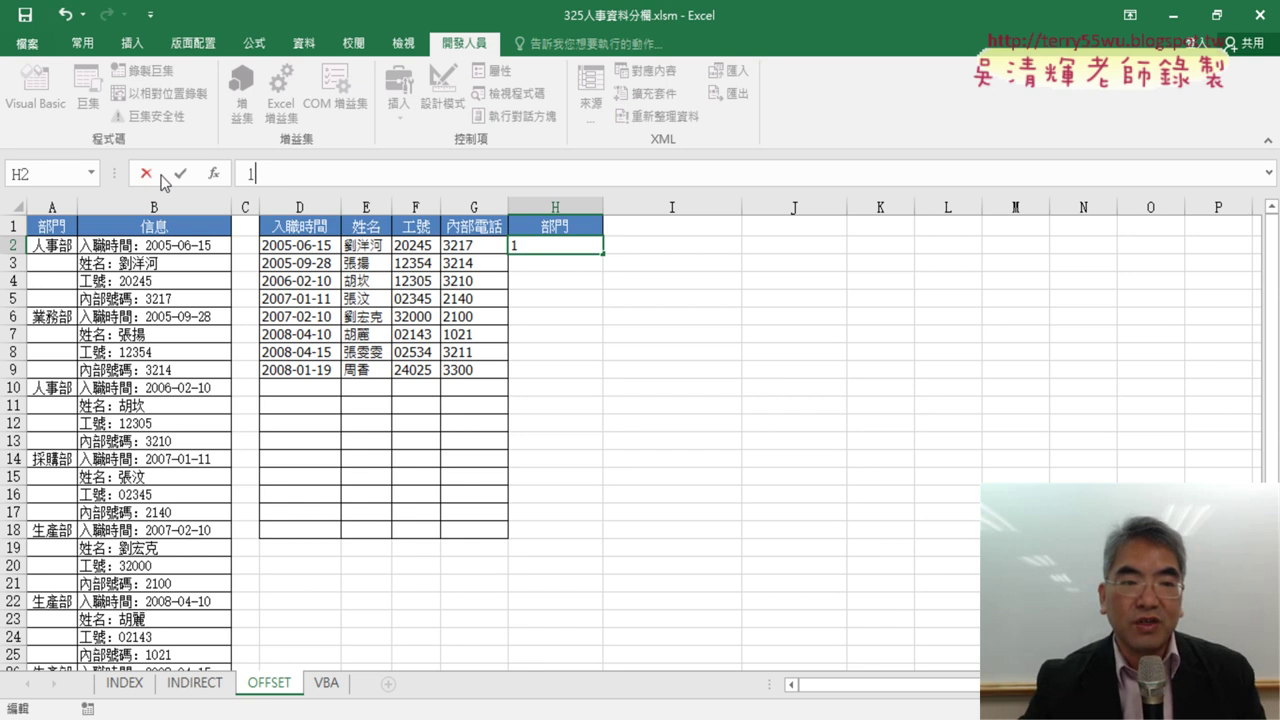
click(180, 174)
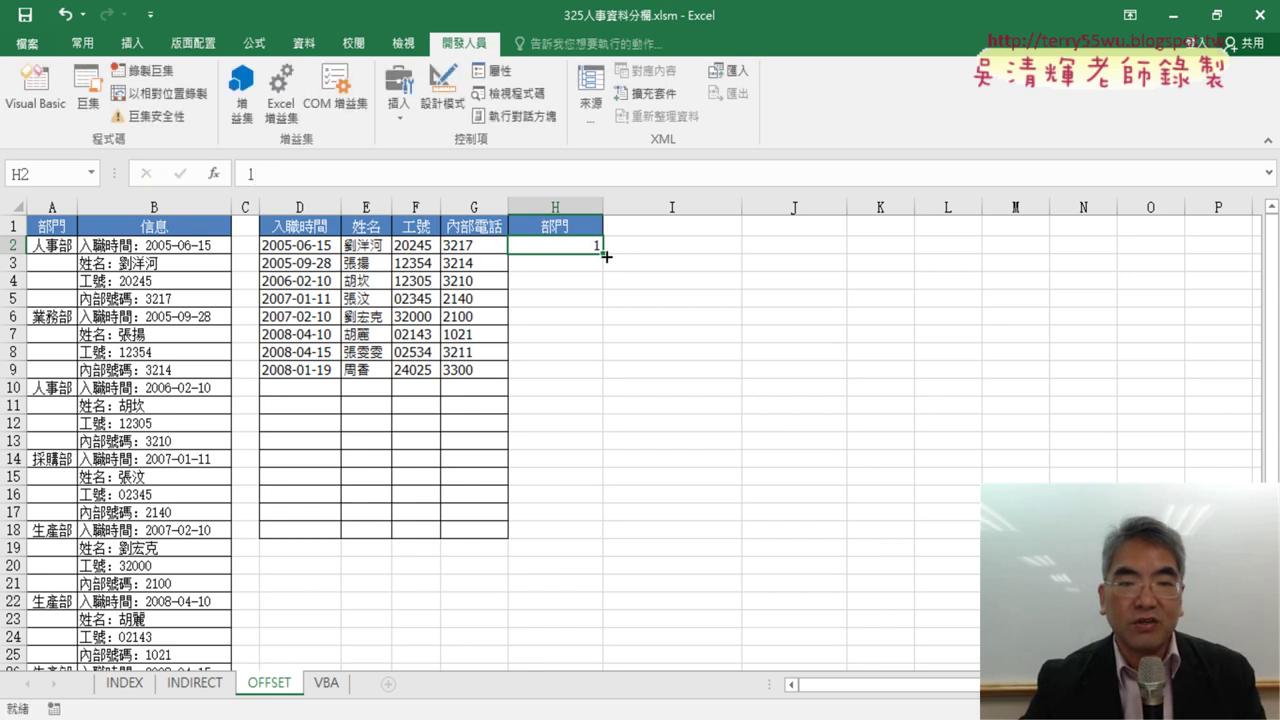
drag(606, 257, 600, 372)
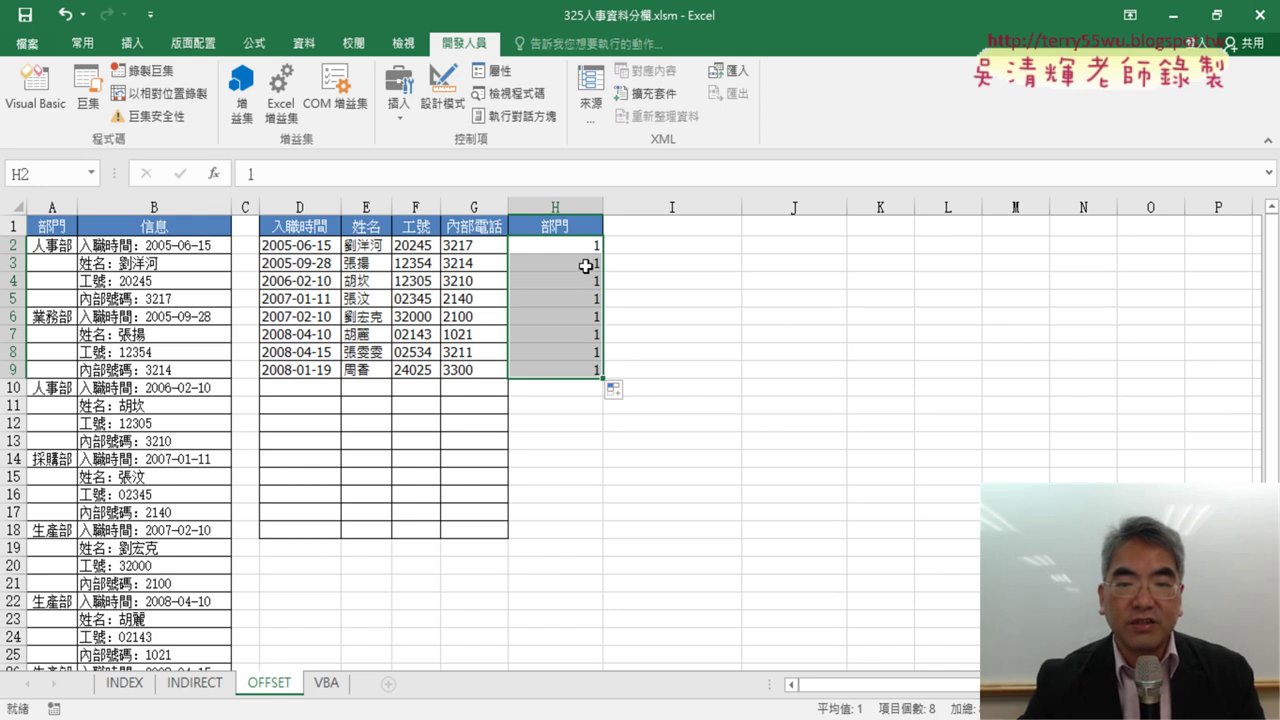
click(290, 174)
text(+)
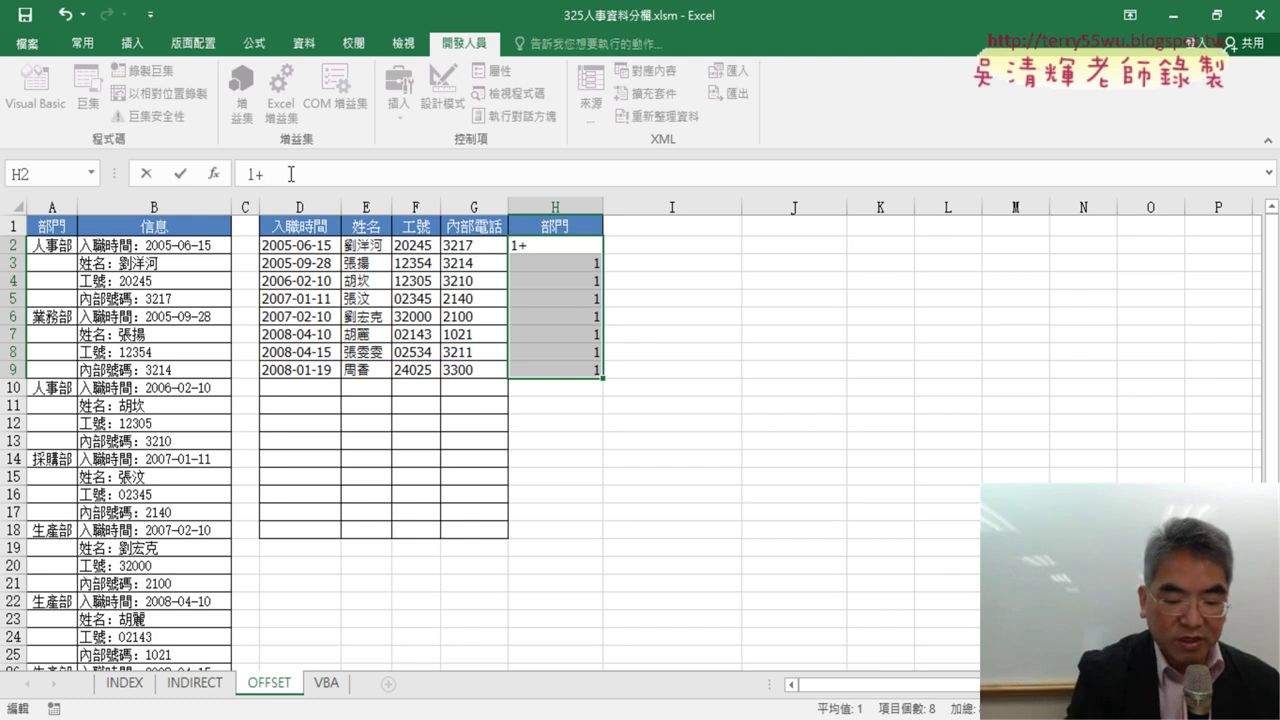
- Add row() and parentheses to H2's entry, explaining the row-2 offset with on-screen pen notes
text(row)
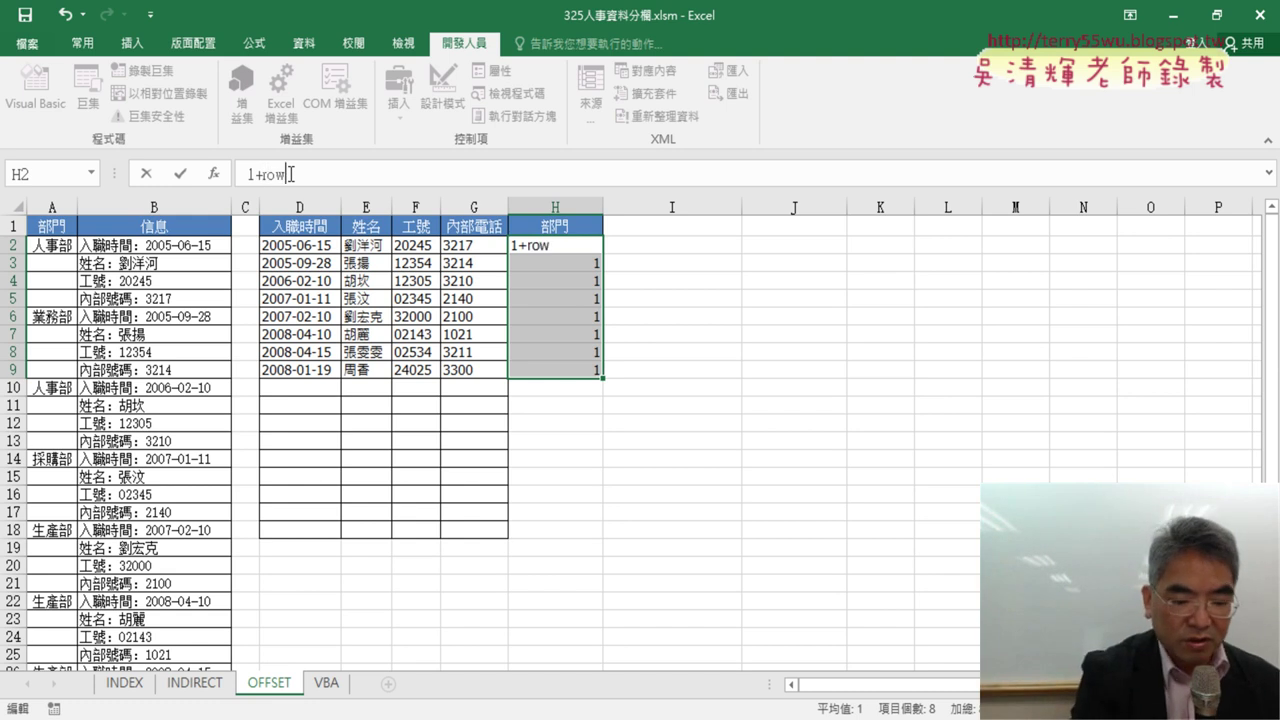
text(())
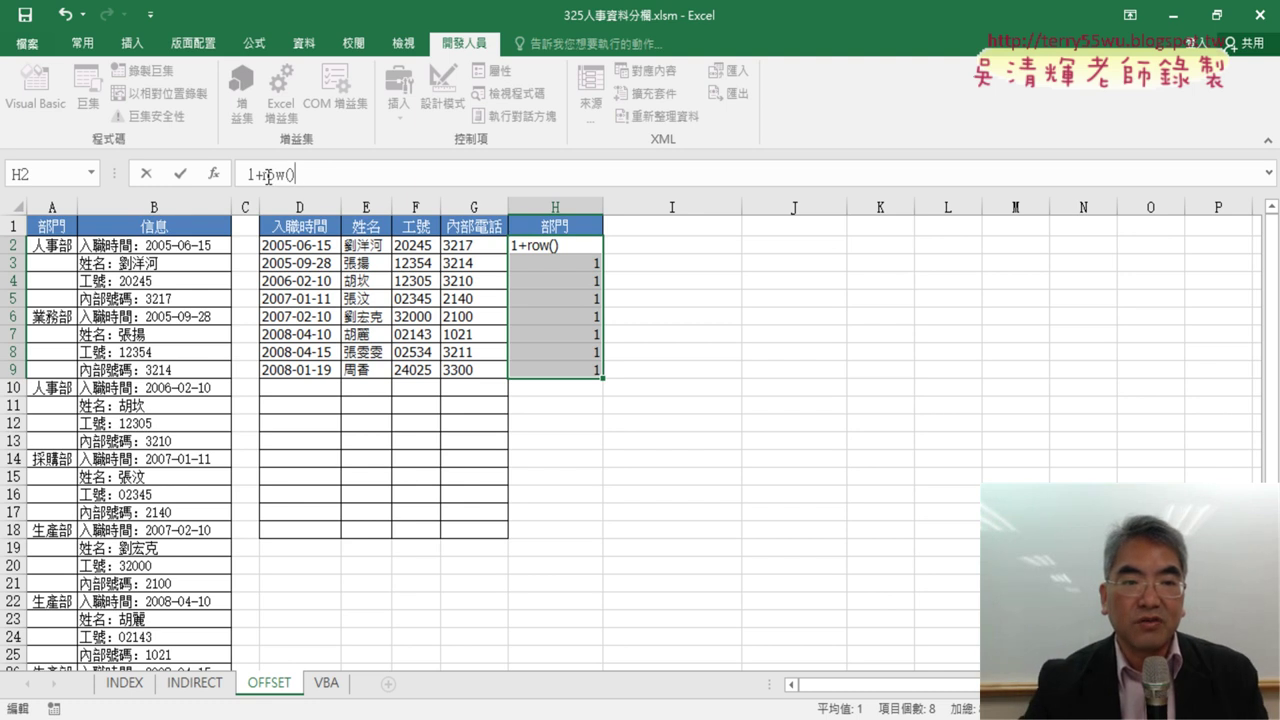
drag(262, 175, 298, 175)
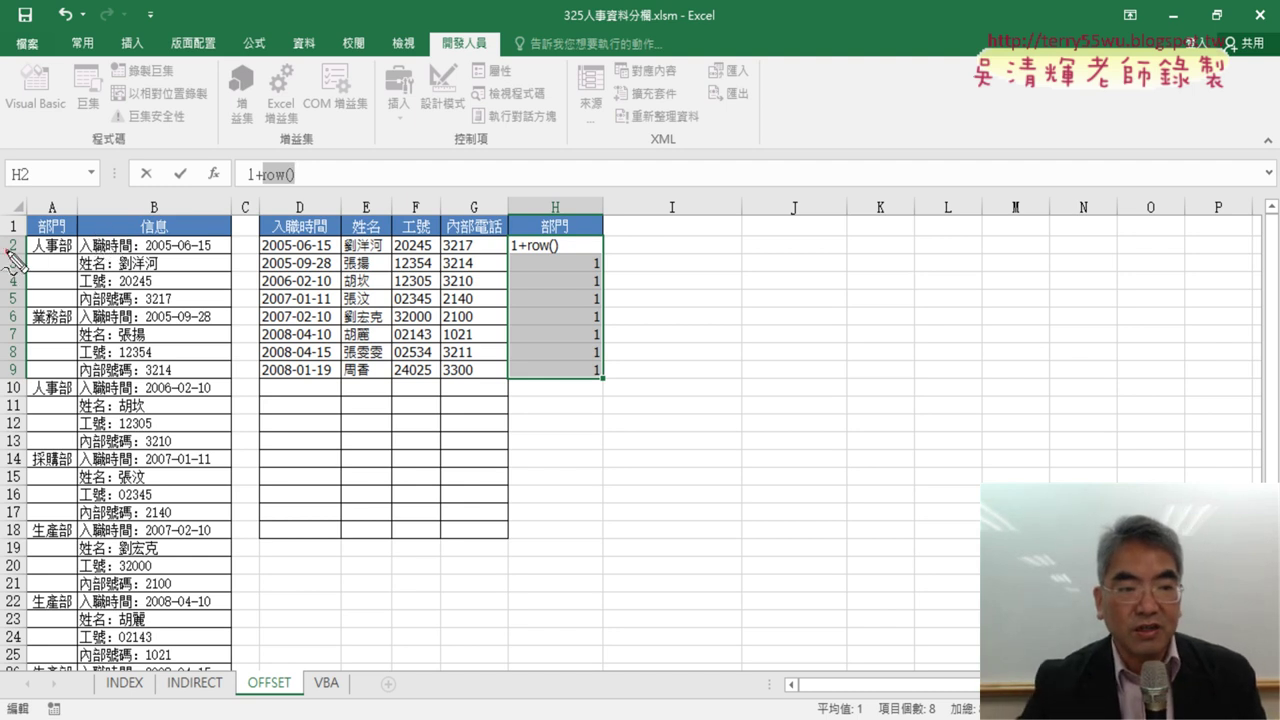
drag(30, 243, 14, 262)
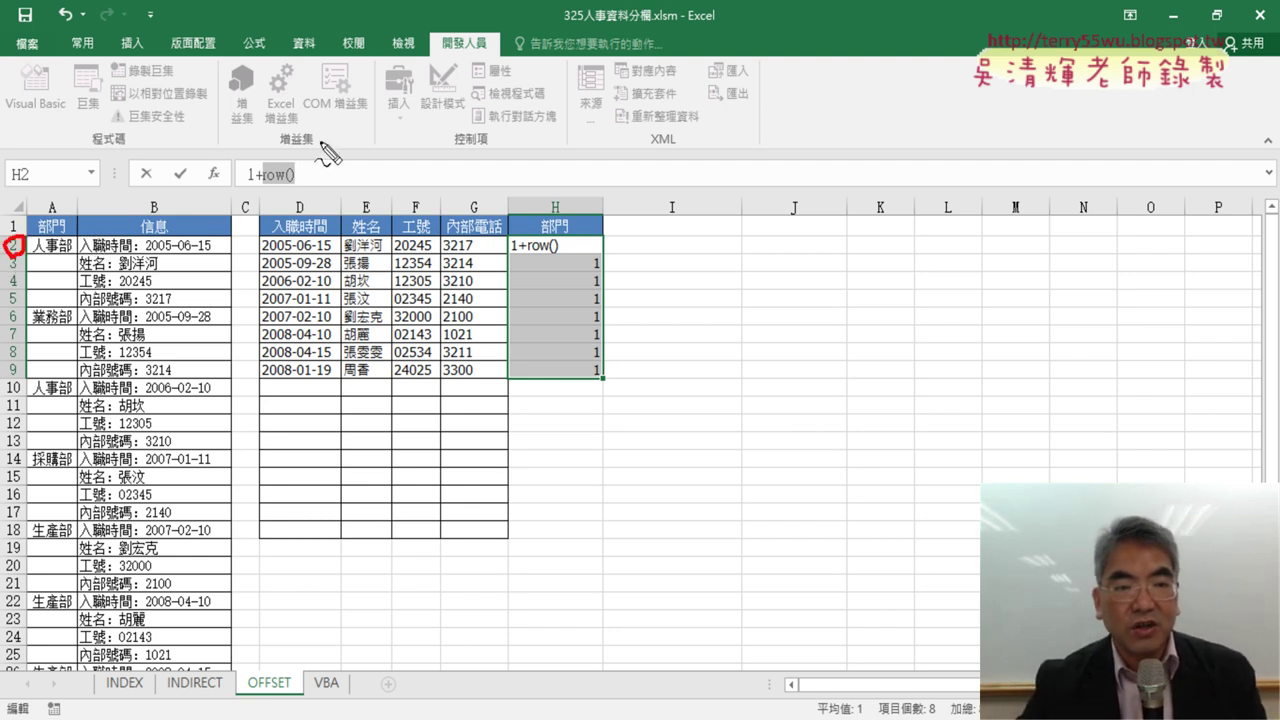
drag(274, 137, 298, 150)
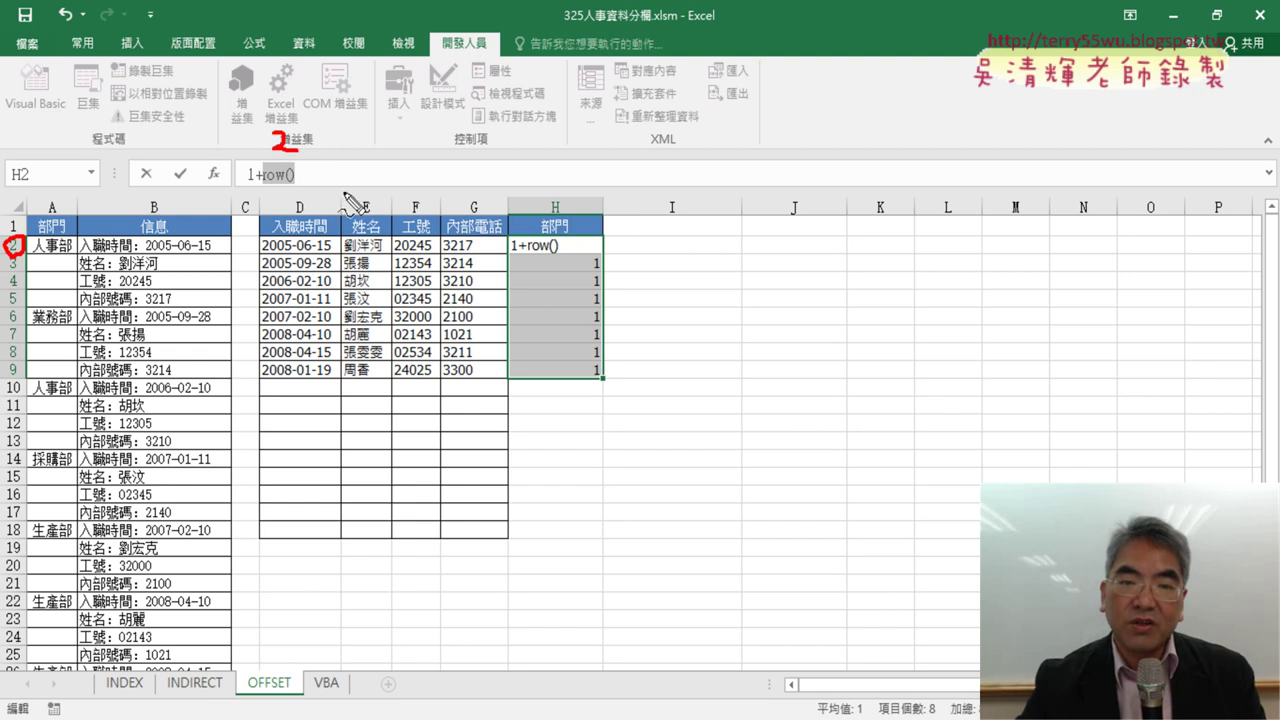
drag(516, 254, 553, 253)
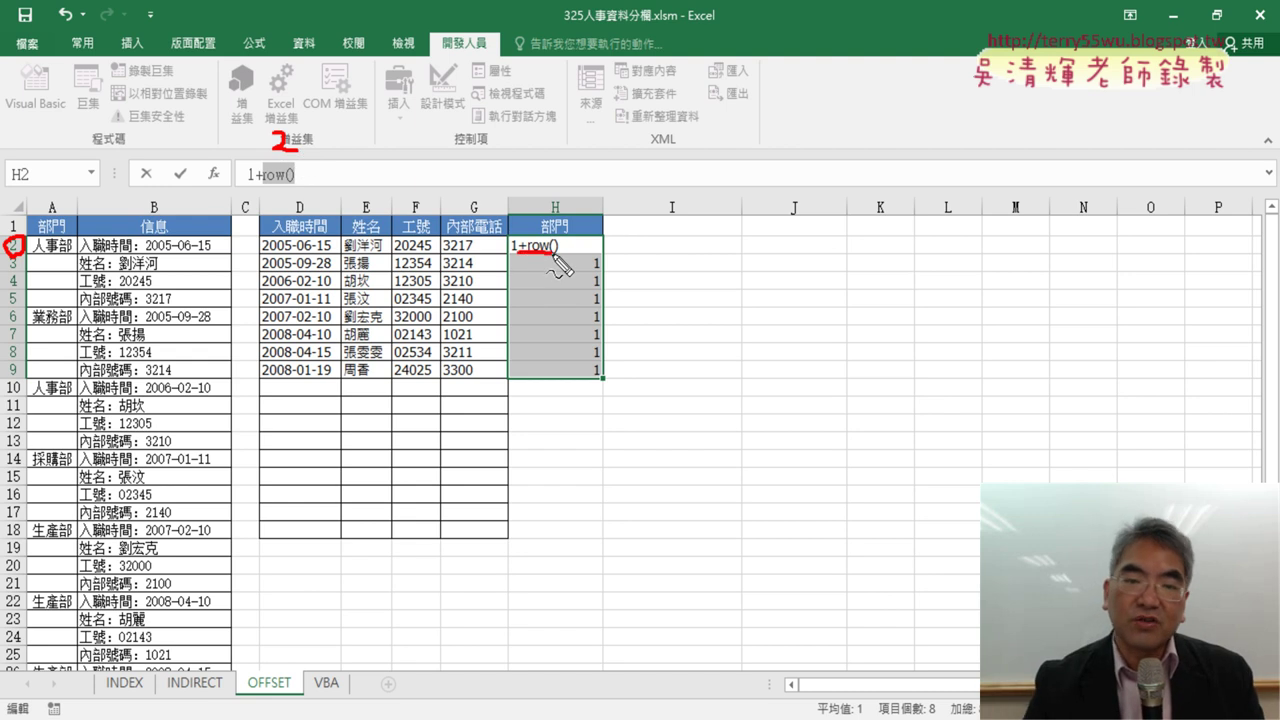
key(Escape)
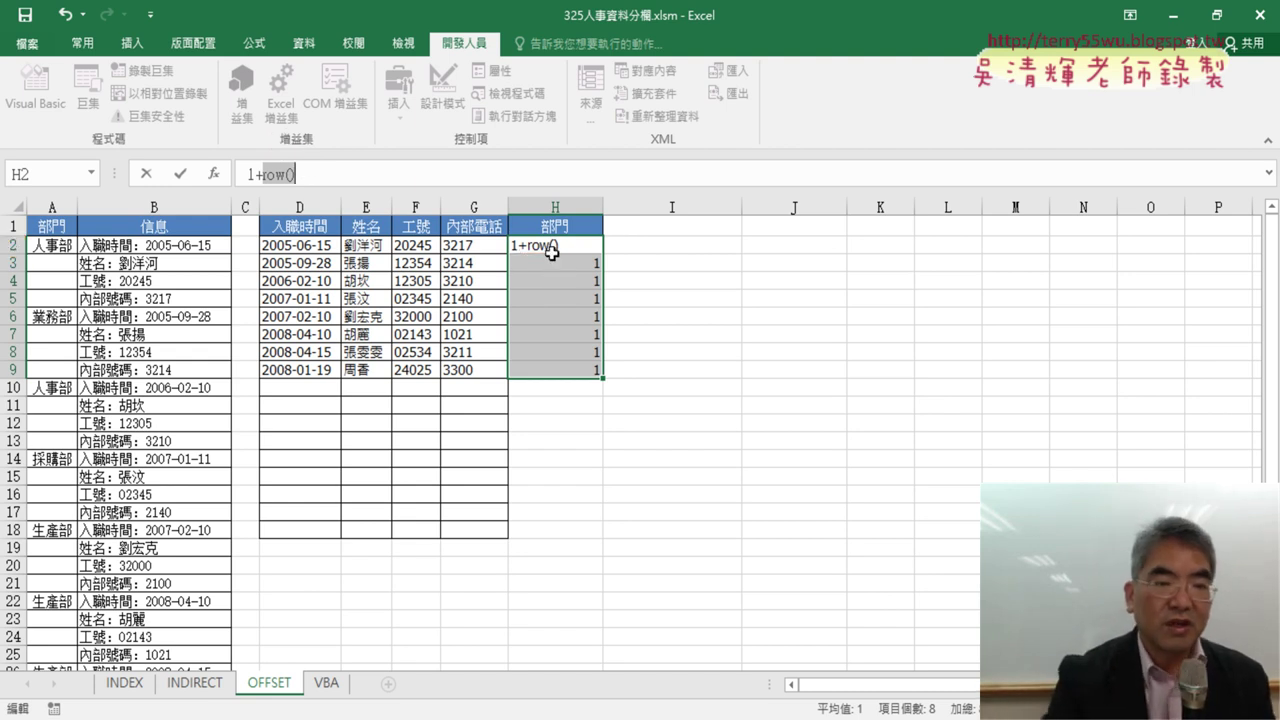
click(365, 177)
text(-2)
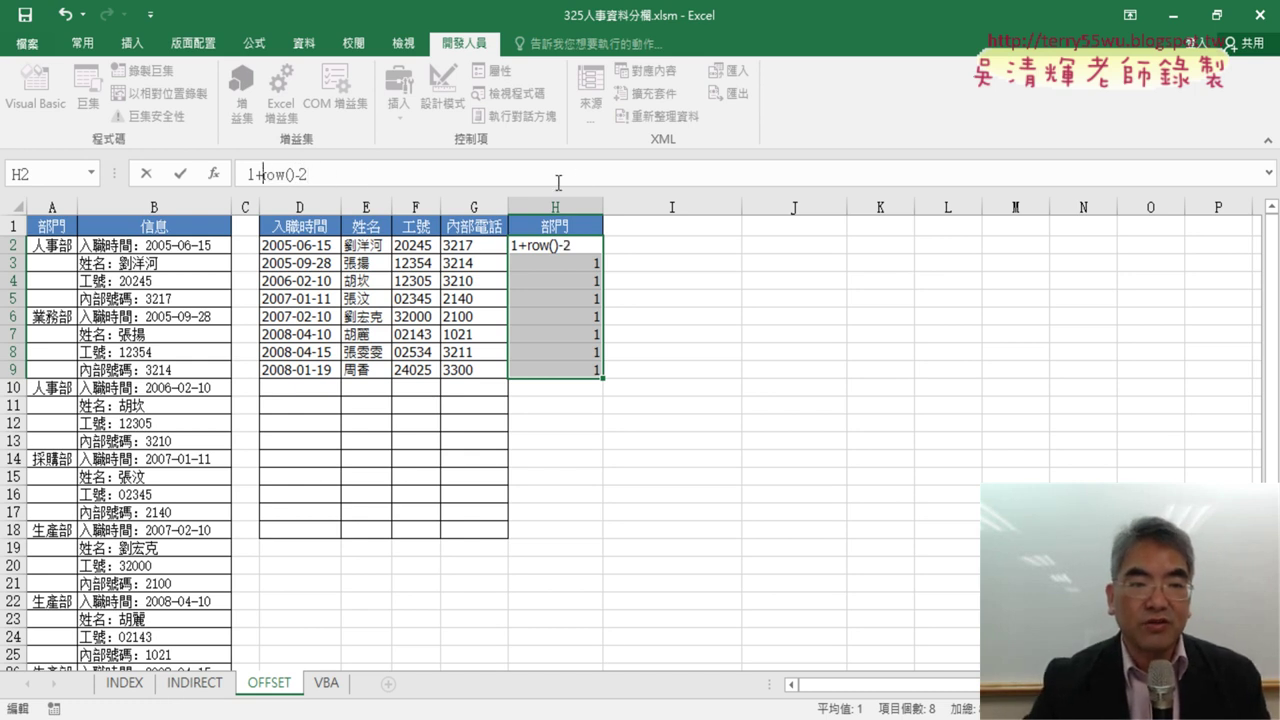
text(()
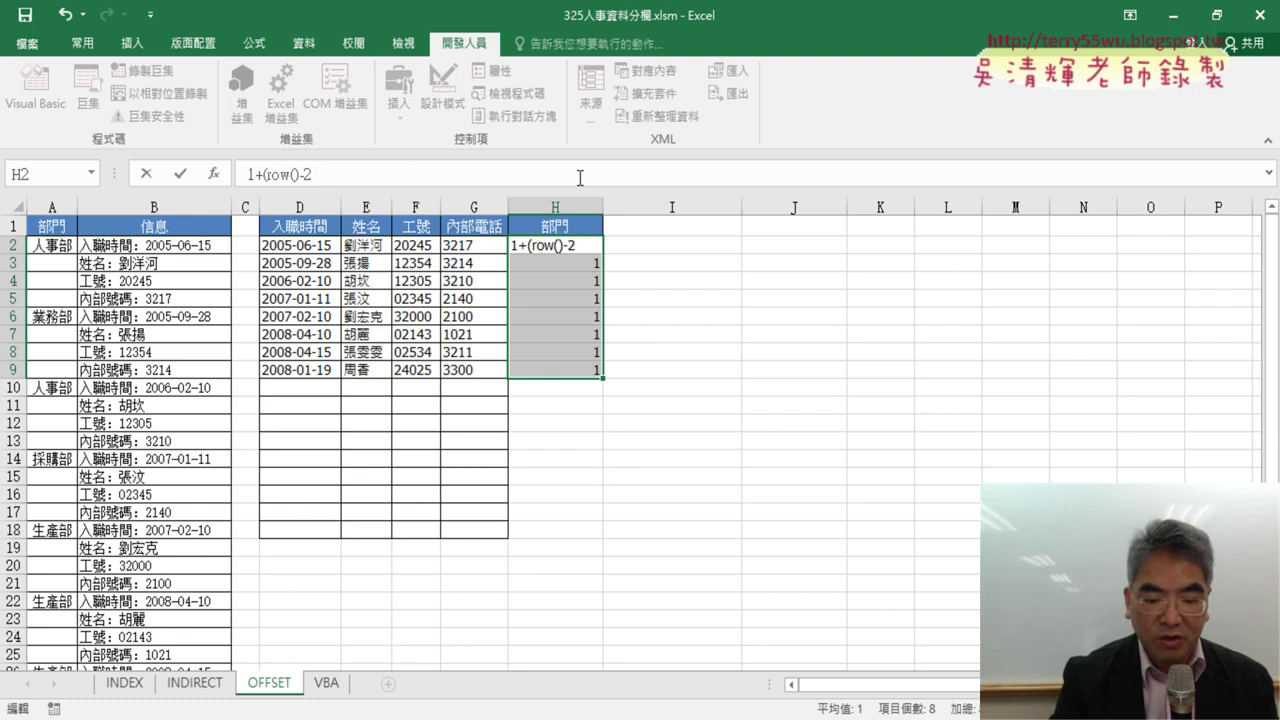
text()*4)
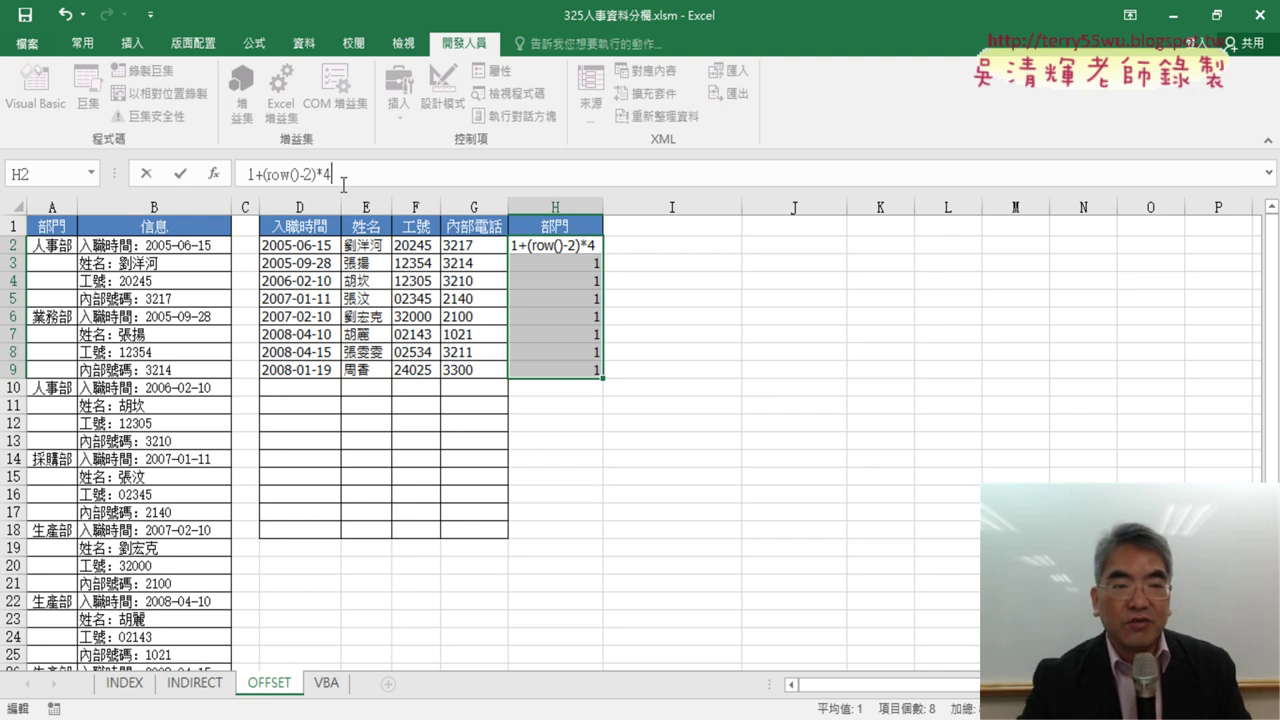
- Turn H2's entry into the formula =1+(ROW()-2)*4, which shows 1
click(180, 175)
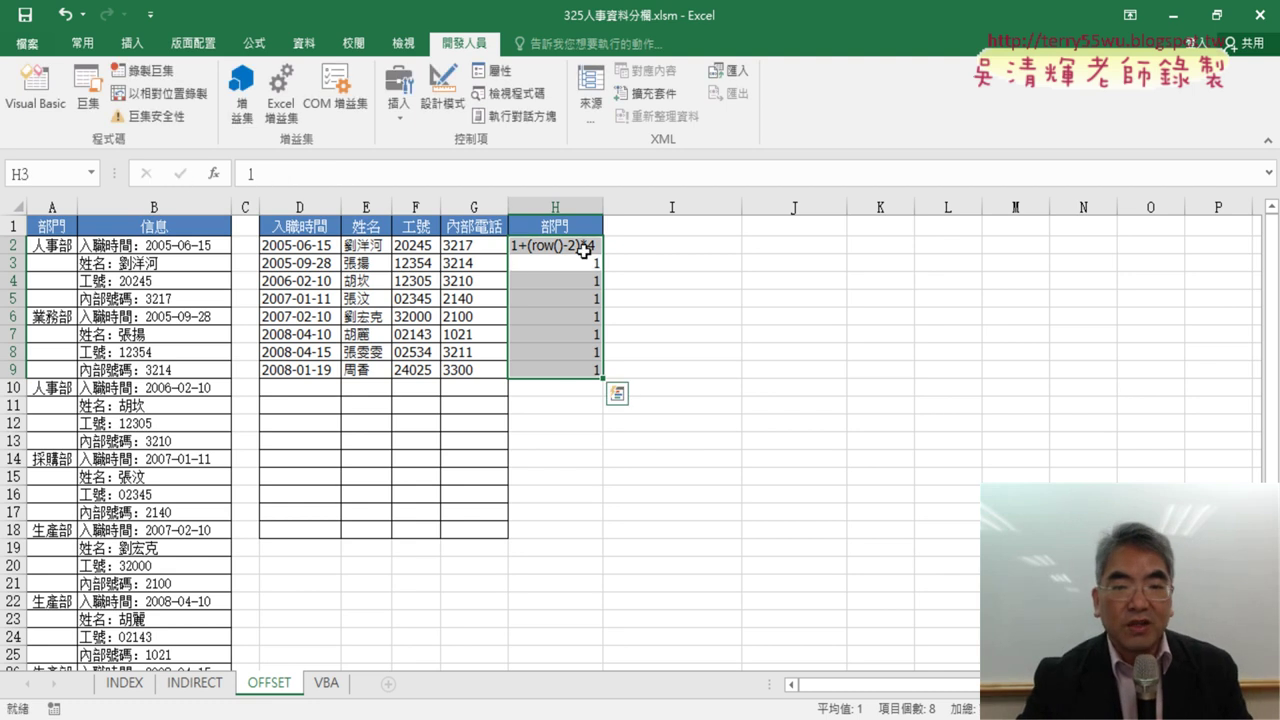
click(590, 254)
click(249, 175)
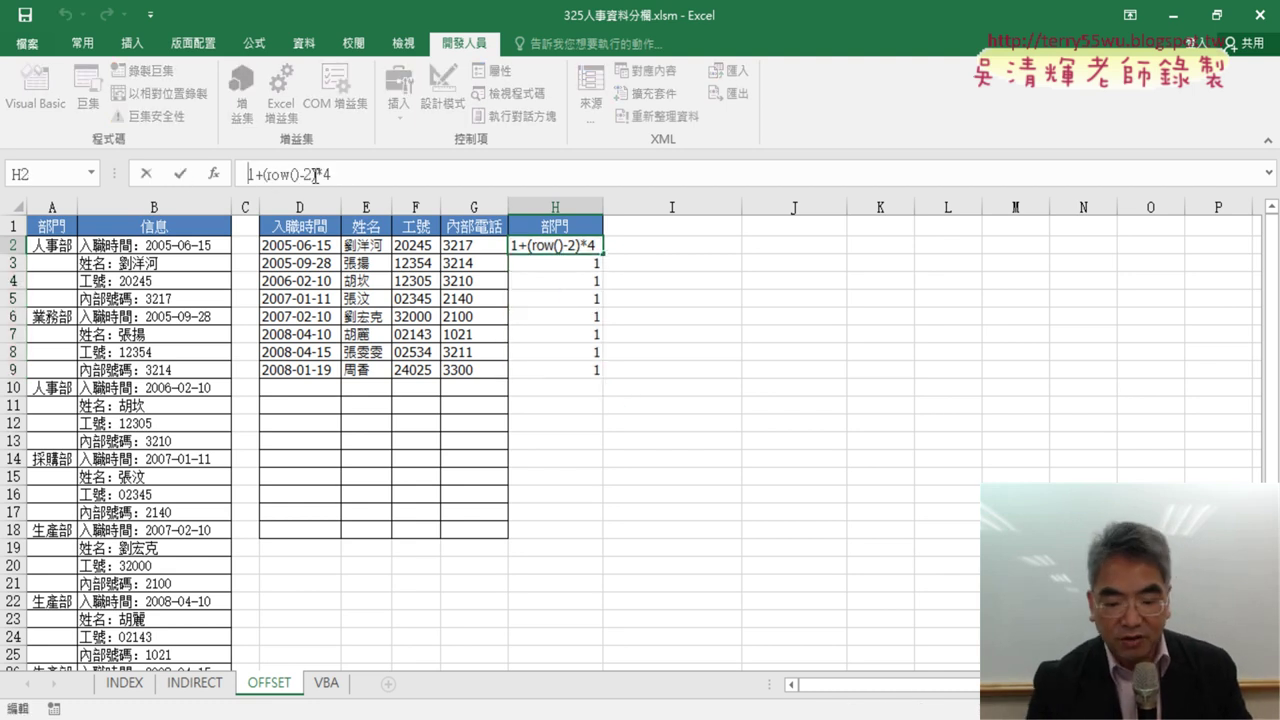
text(=)
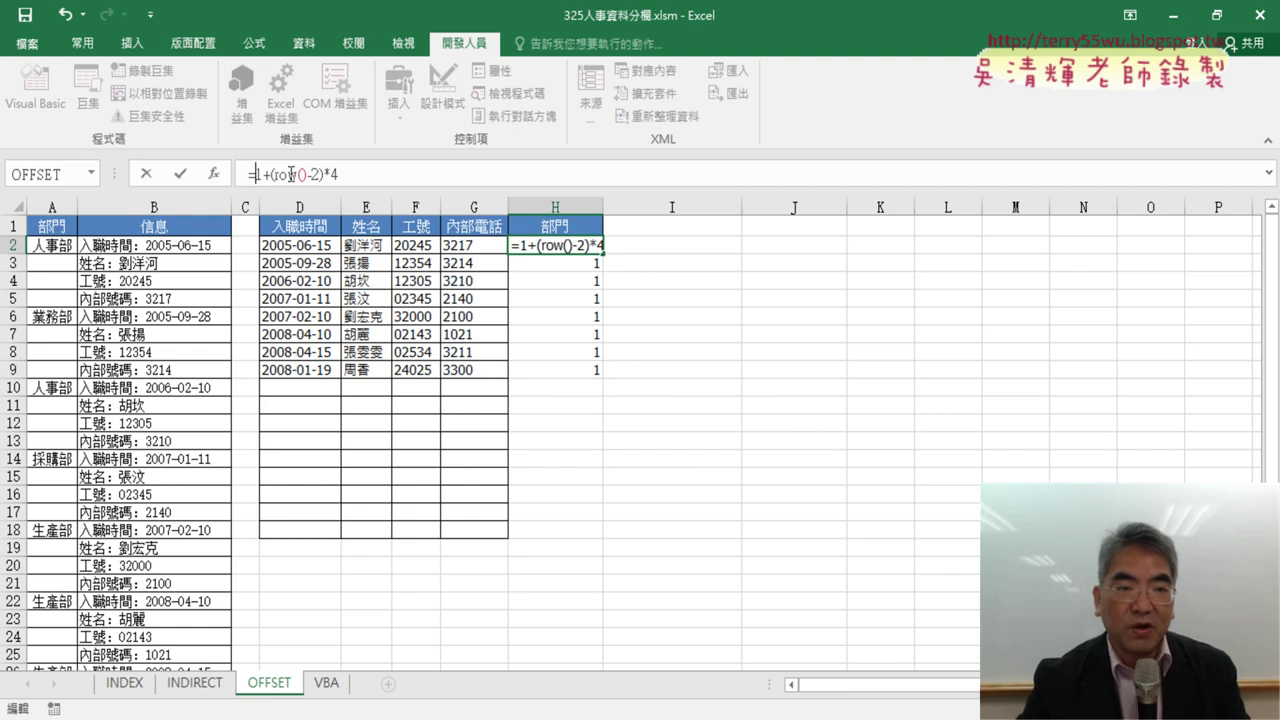
click(179, 176)
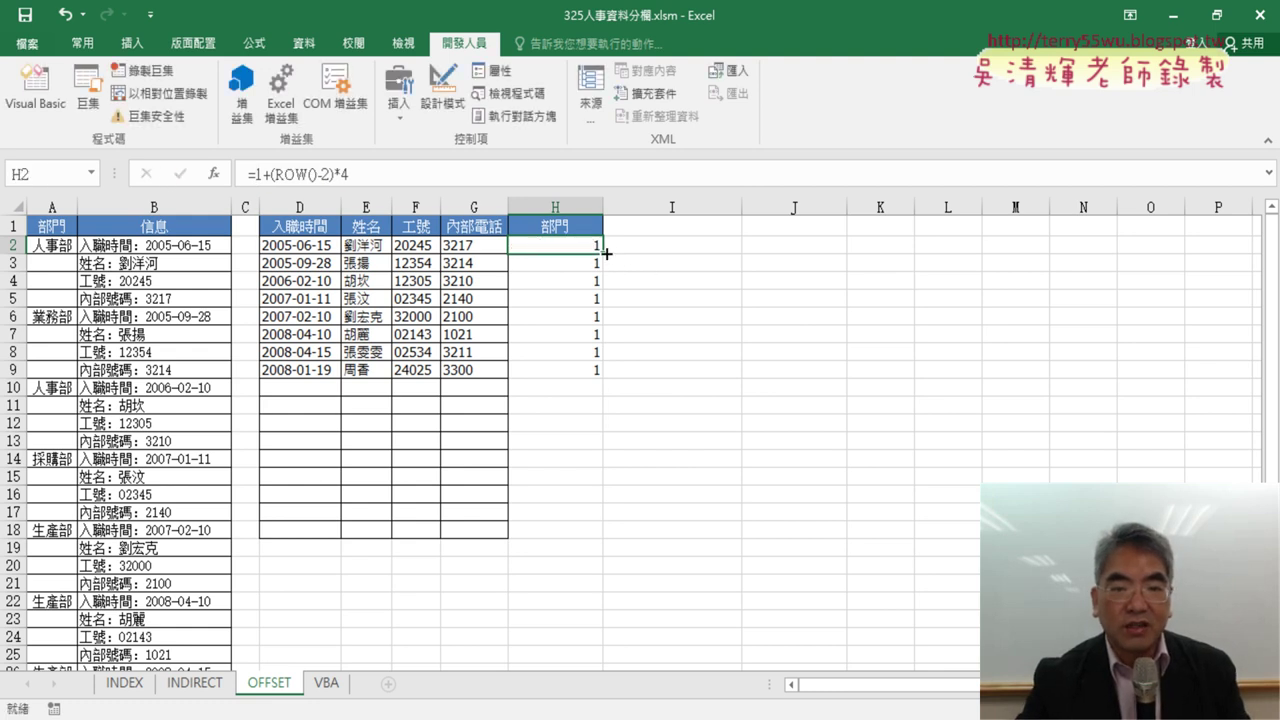
- Fill the formula down to H9 and check the results 1, 5, 9 through 29
drag(606, 254, 602, 279)
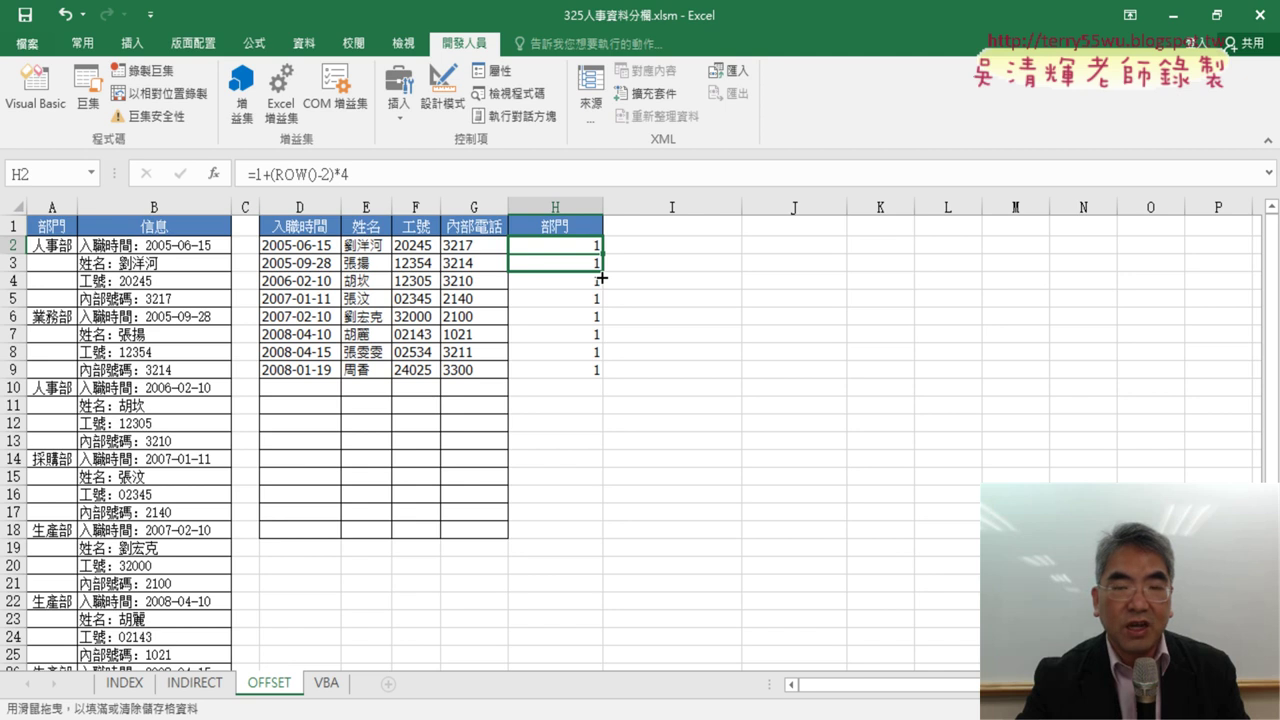
drag(603, 279, 602, 304)
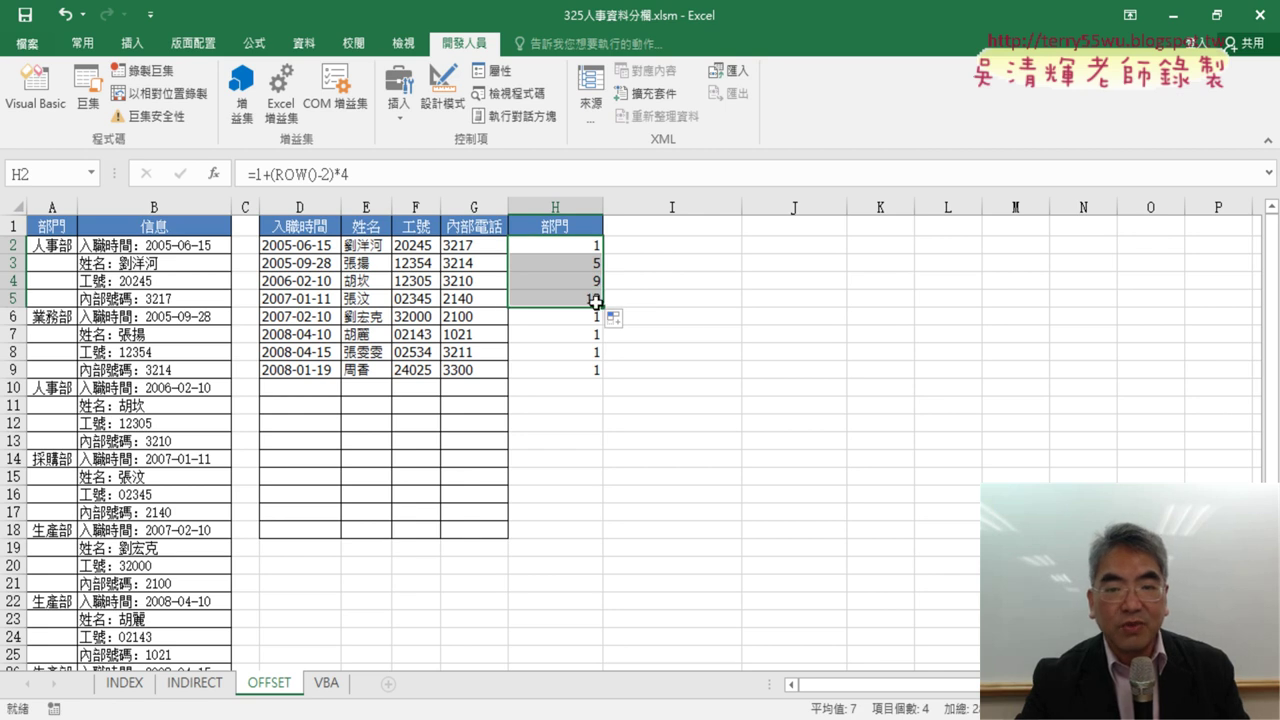
drag(604, 307, 602, 376)
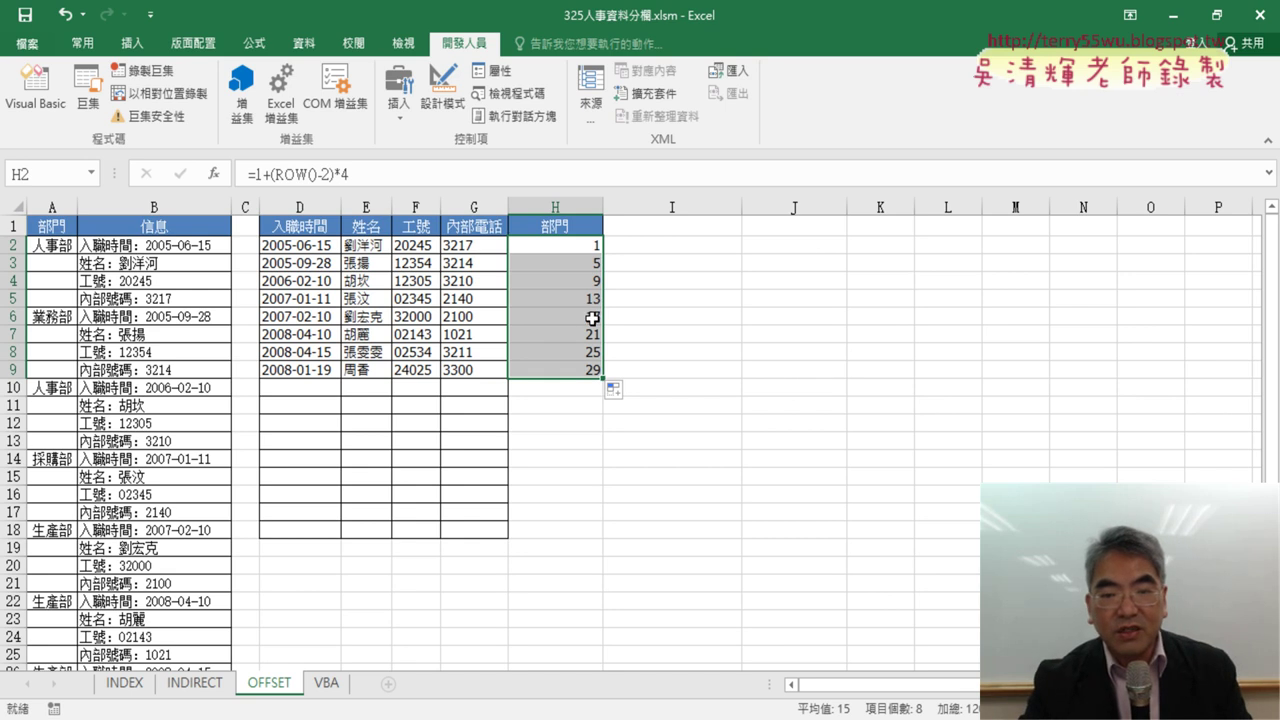
click(590, 316)
click(592, 338)
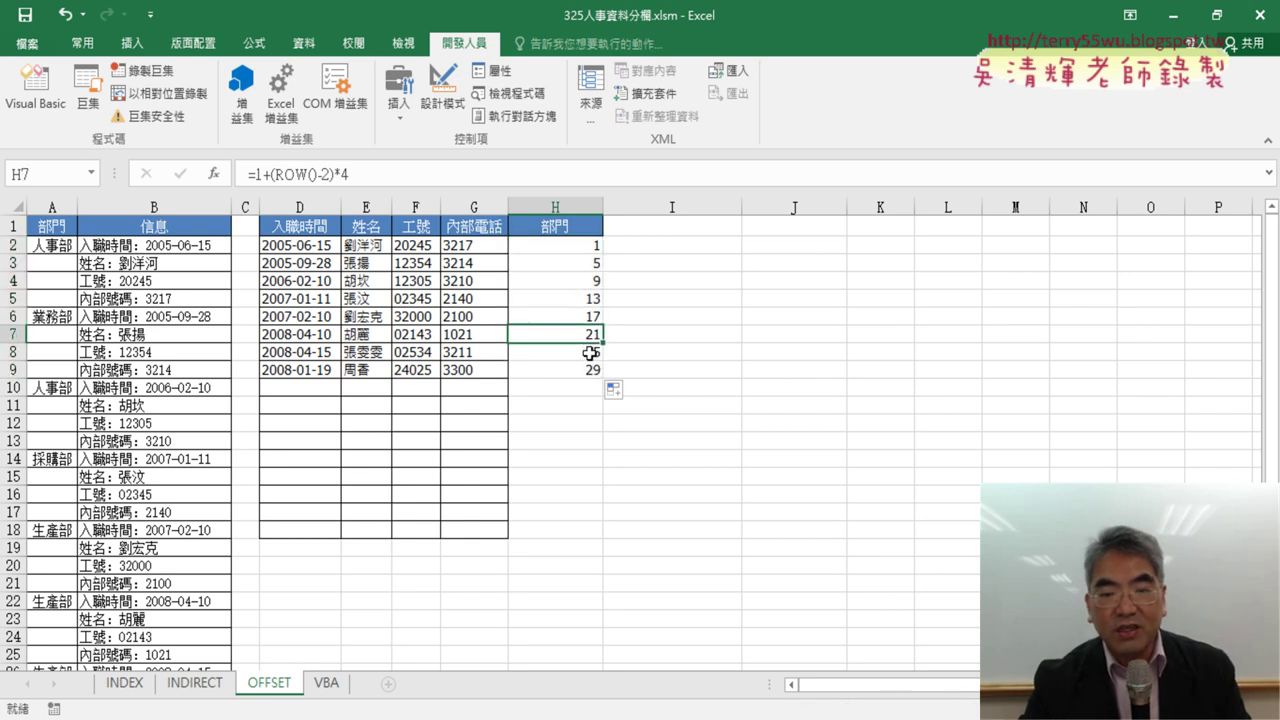
click(590, 352)
drag(590, 245, 590, 370)
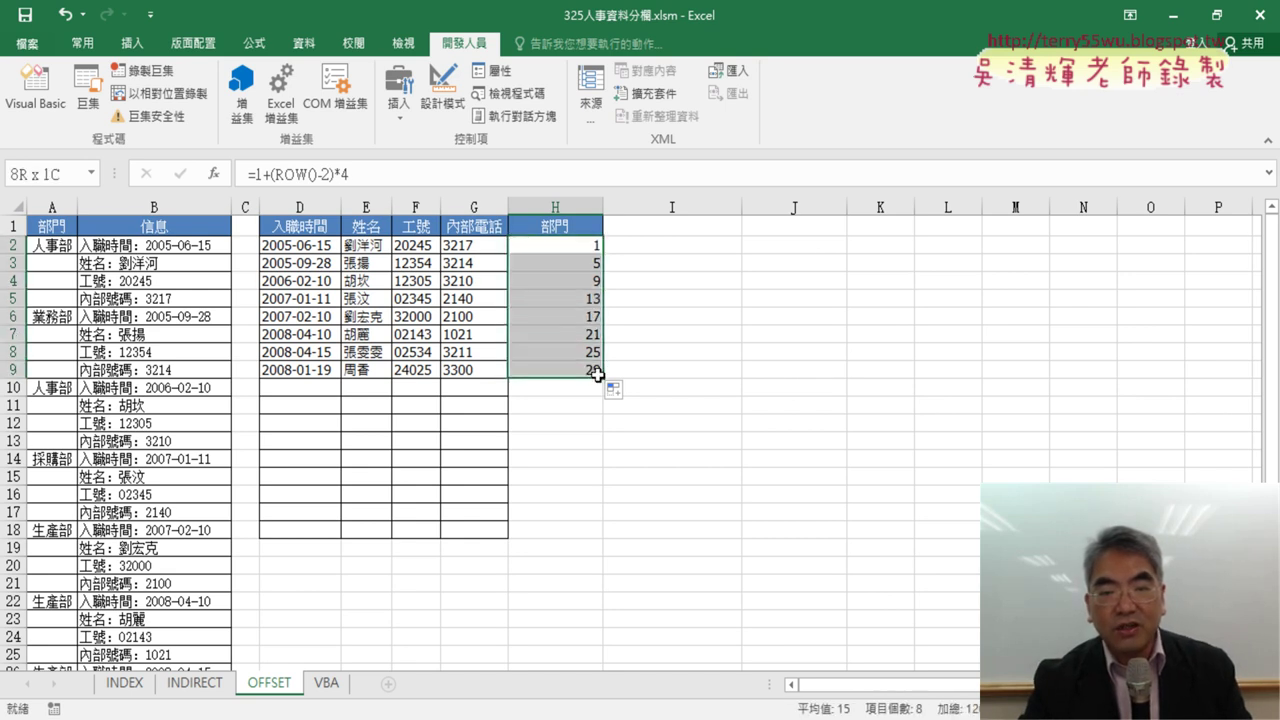
click(573, 241)
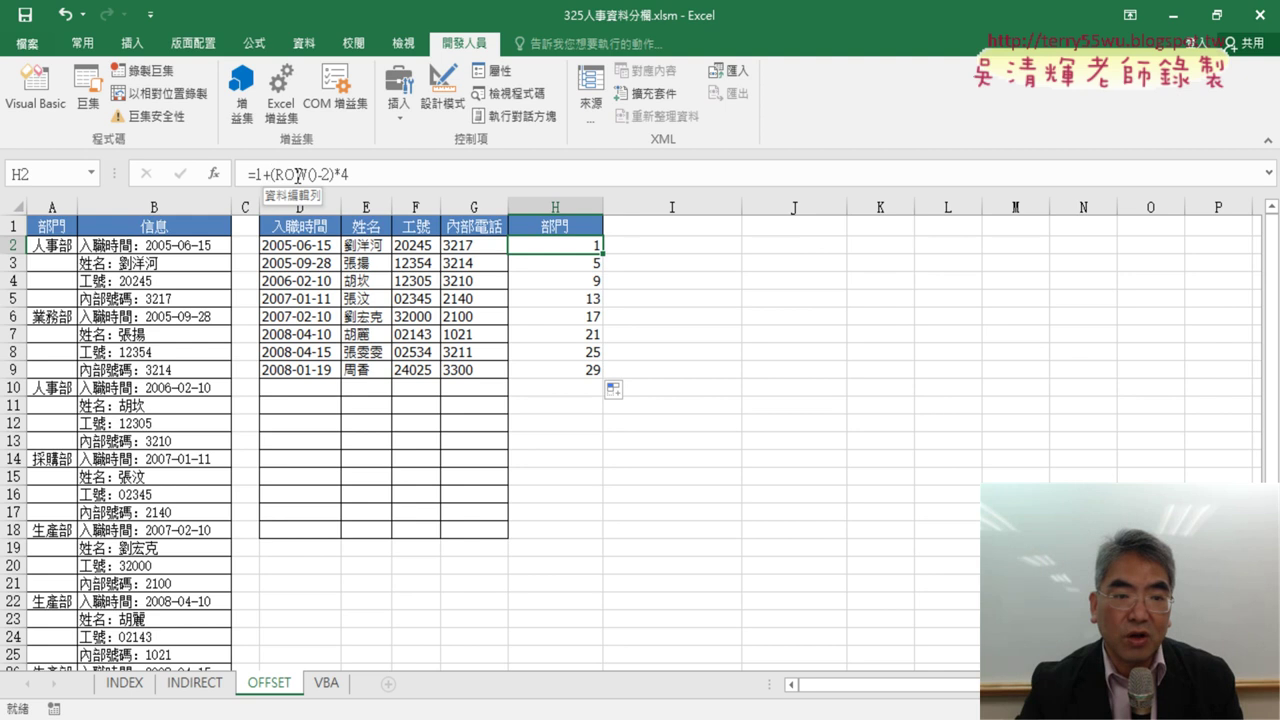
- Cut 1+(ROW()-2)*4 from H2's formula, leaving only the equals sign
drag(352, 174, 248, 174)
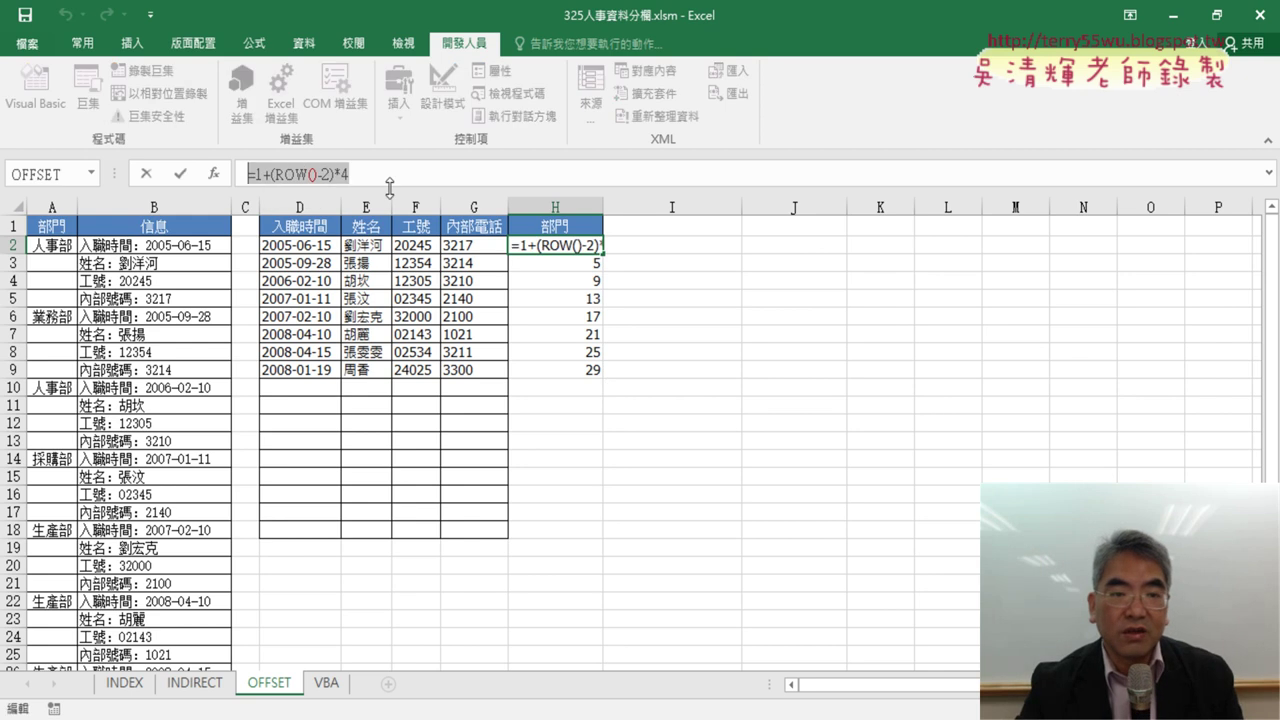
drag(250, 174, 346, 174)
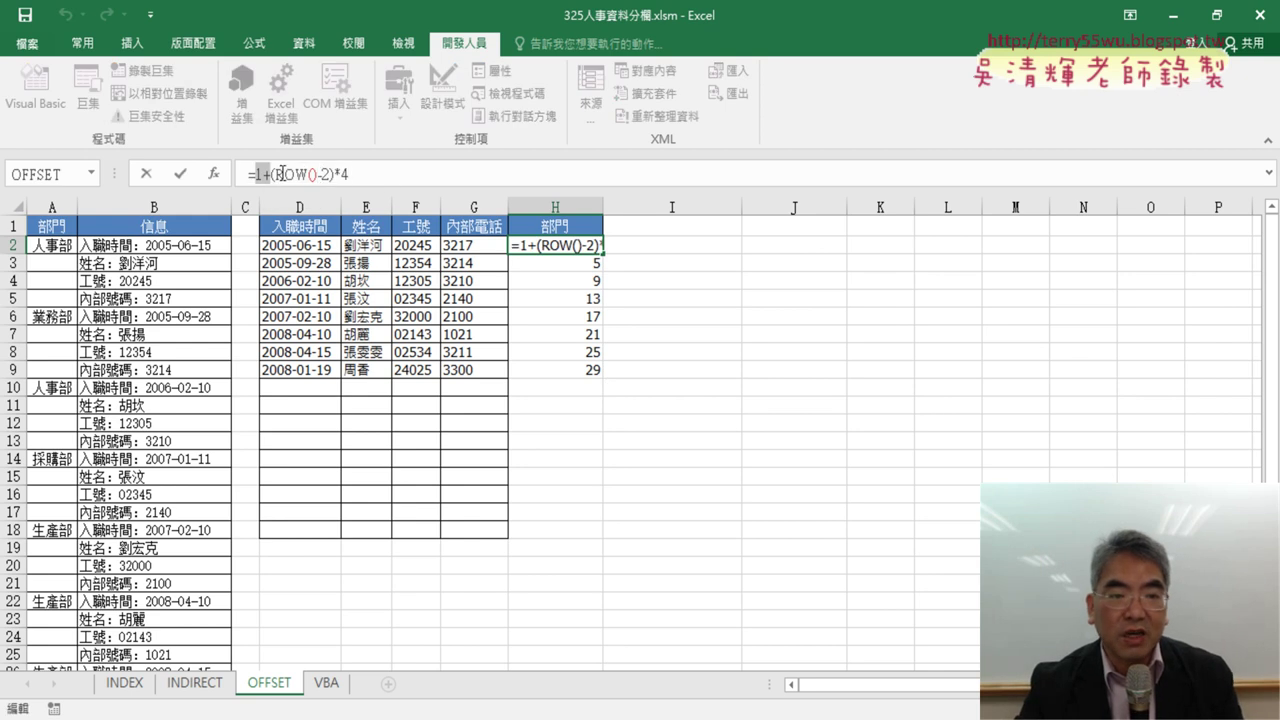
right_click(340, 176)
click(345, 184)
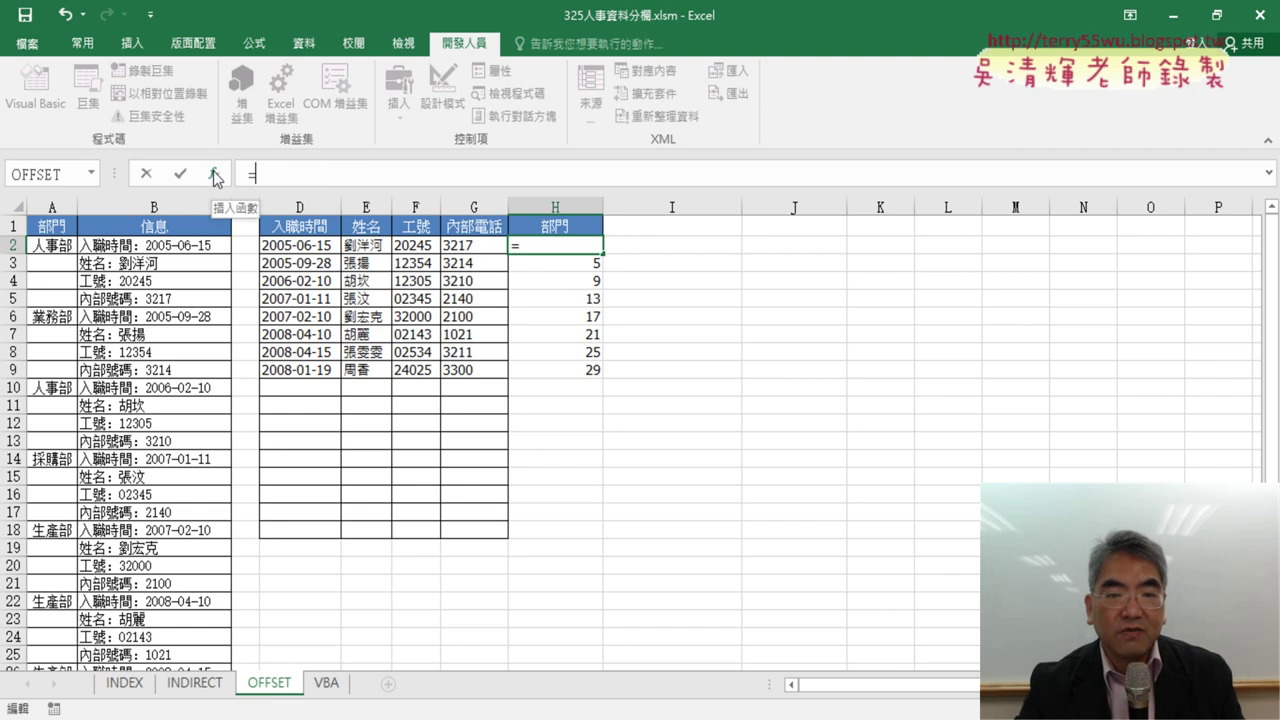
- Insert the OFFSET function into H2 from the lookup function list
click(213, 174)
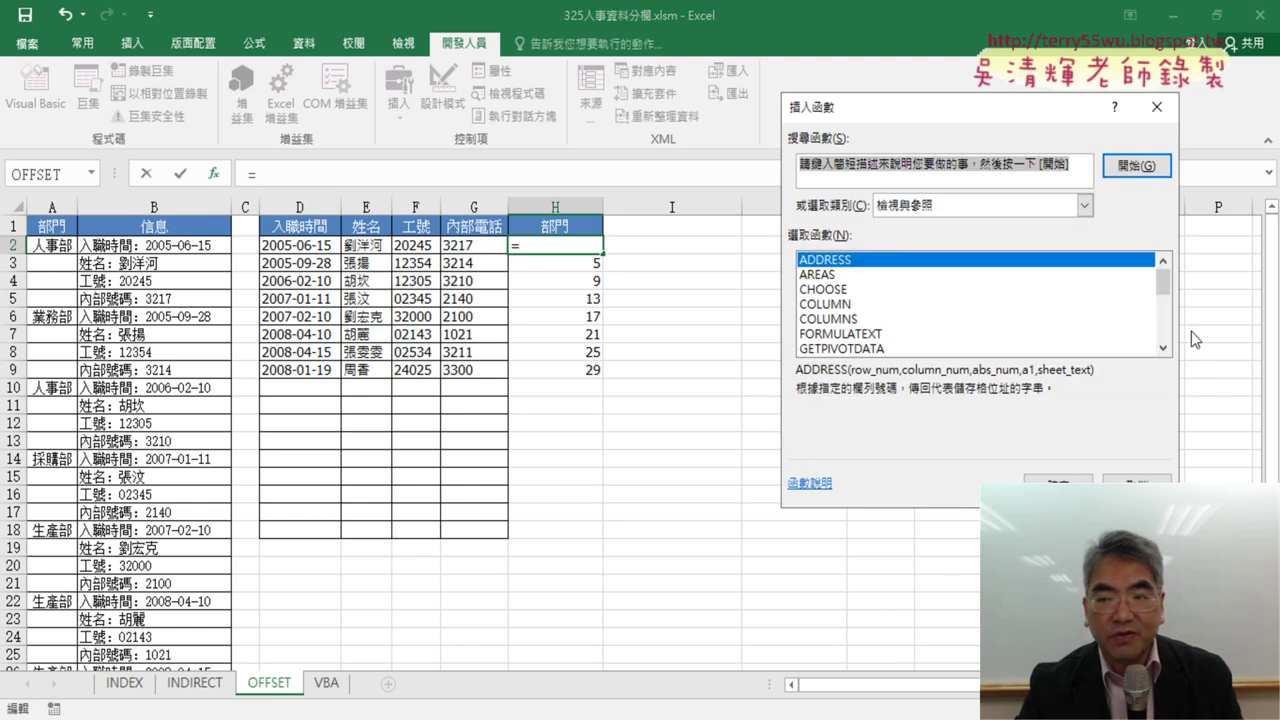
click(1163, 348)
click(1163, 348)
click(1163, 348)
click(1163, 348)
click(1163, 348)
click(1163, 348)
click(1163, 348)
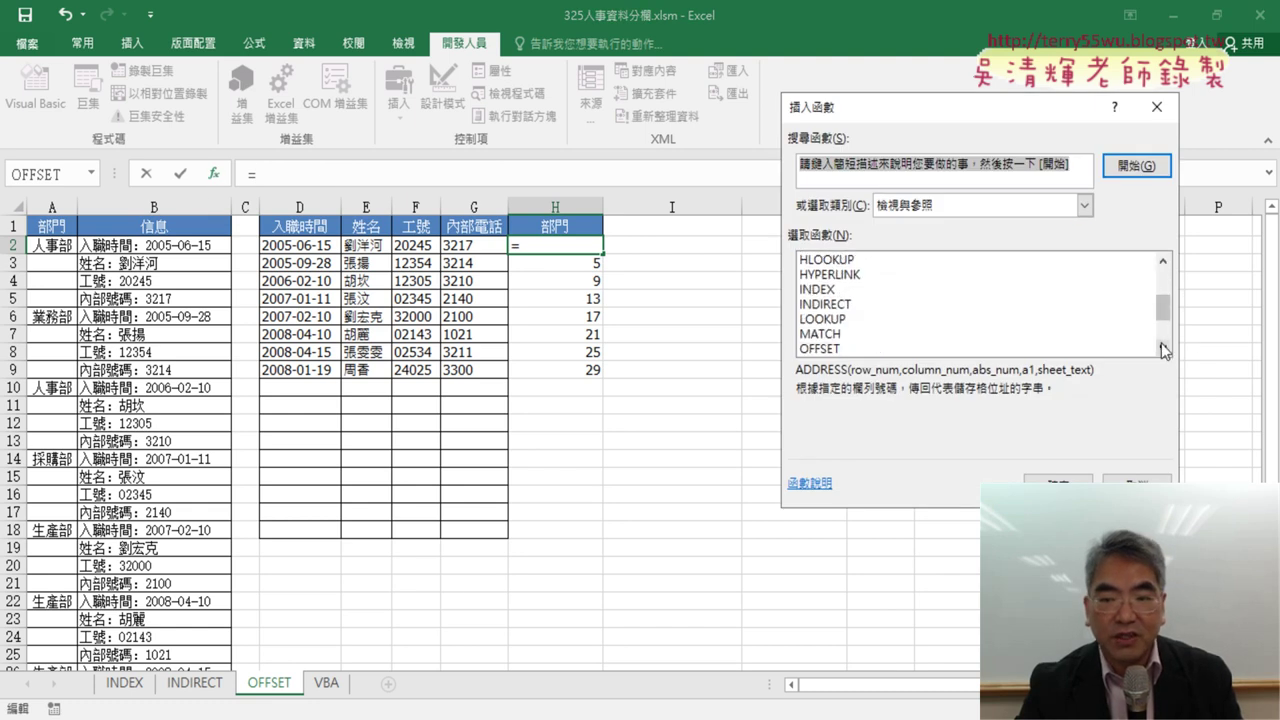
click(866, 349)
double_click(866, 349)
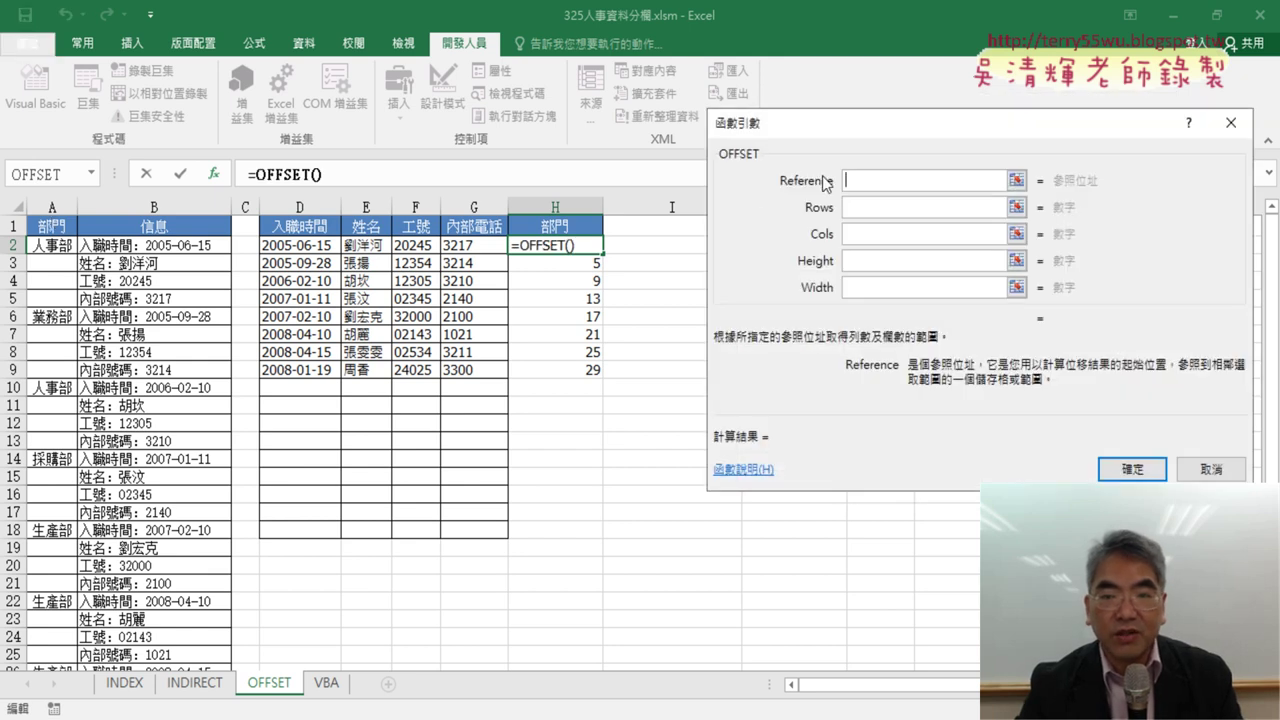
- Set OFFSET's Reference to A$1, Rows to the pasted 1+(ROW()-2)*4, and Cols to 0
click(48, 225)
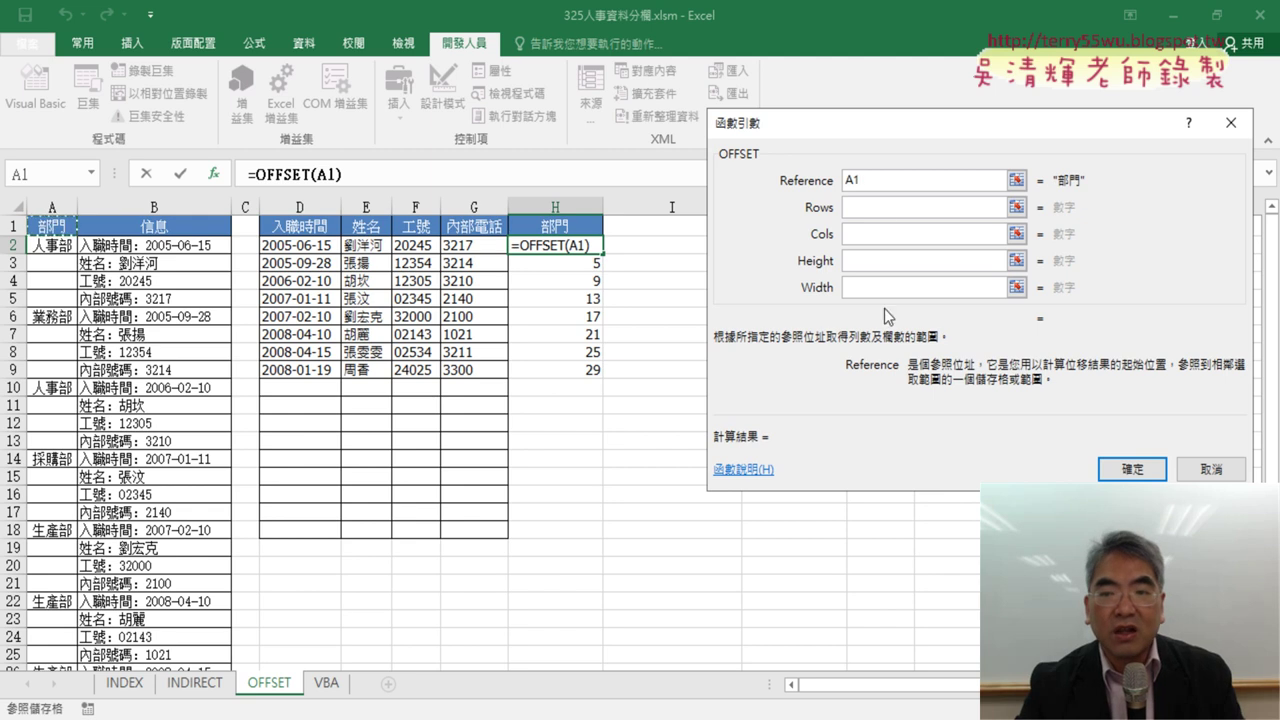
click(865, 207)
right_click(865, 207)
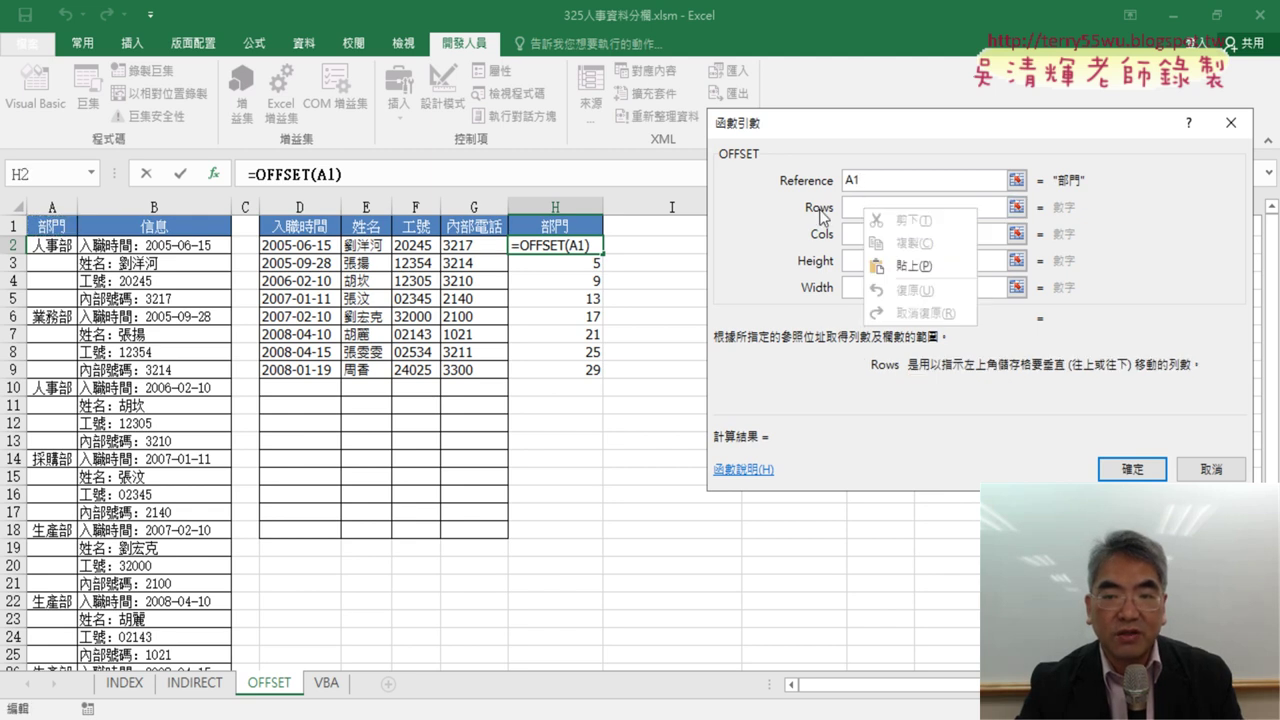
click(914, 268)
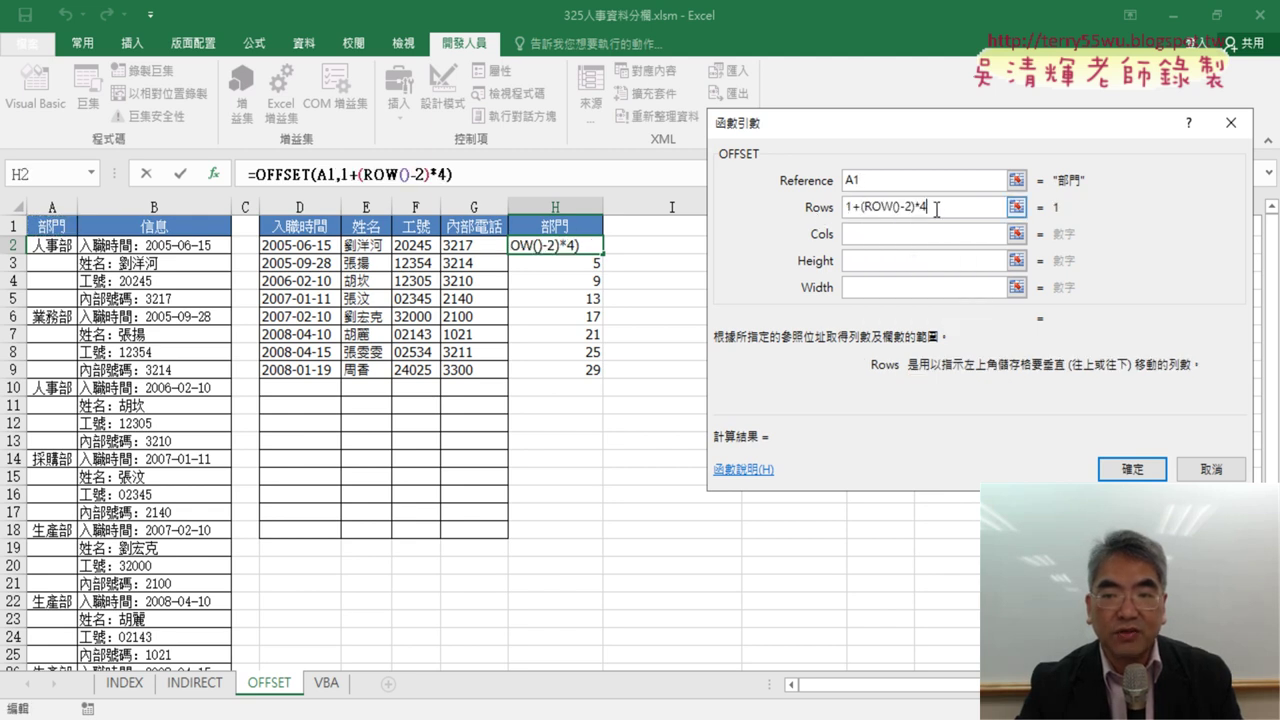
drag(936, 207, 775, 198)
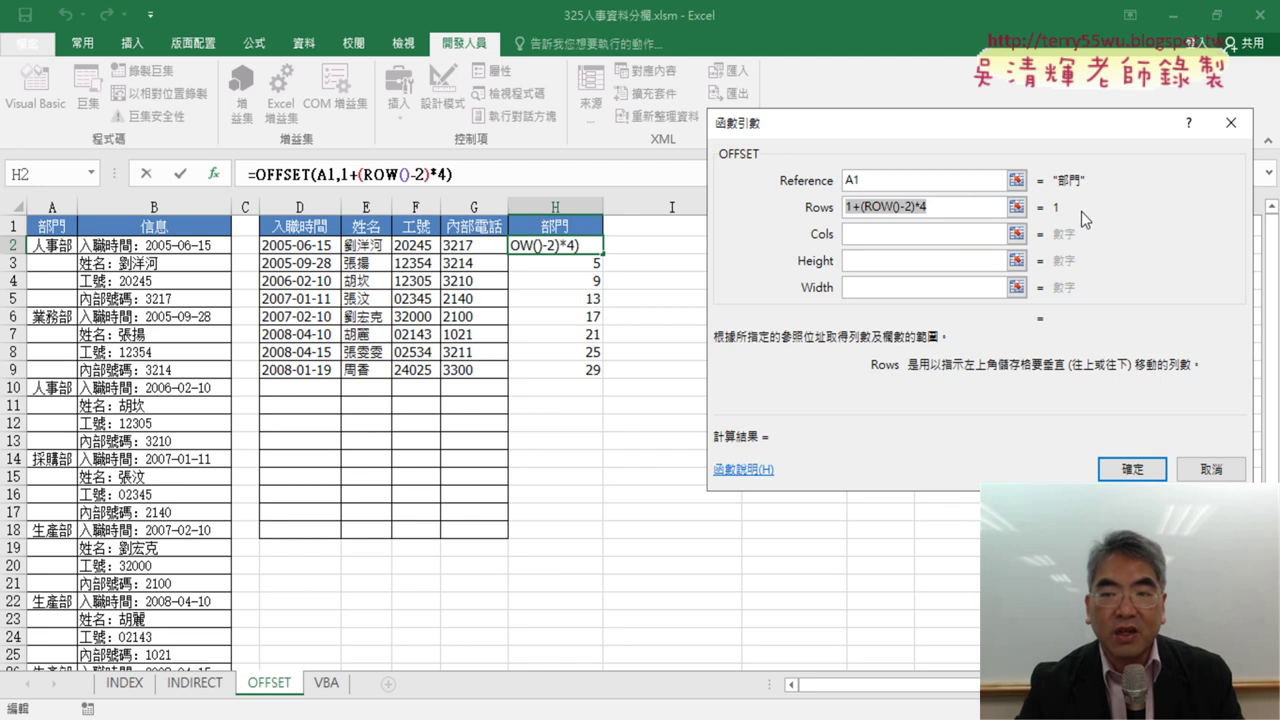
click(898, 236)
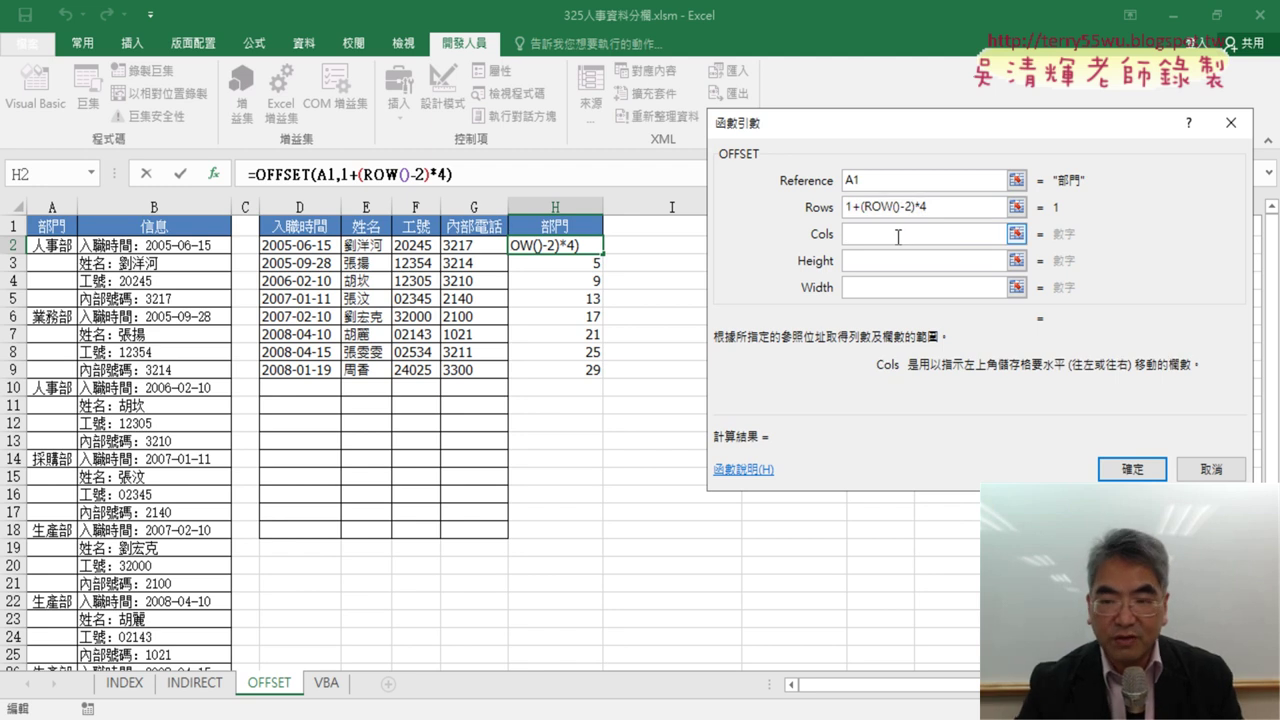
text(0)
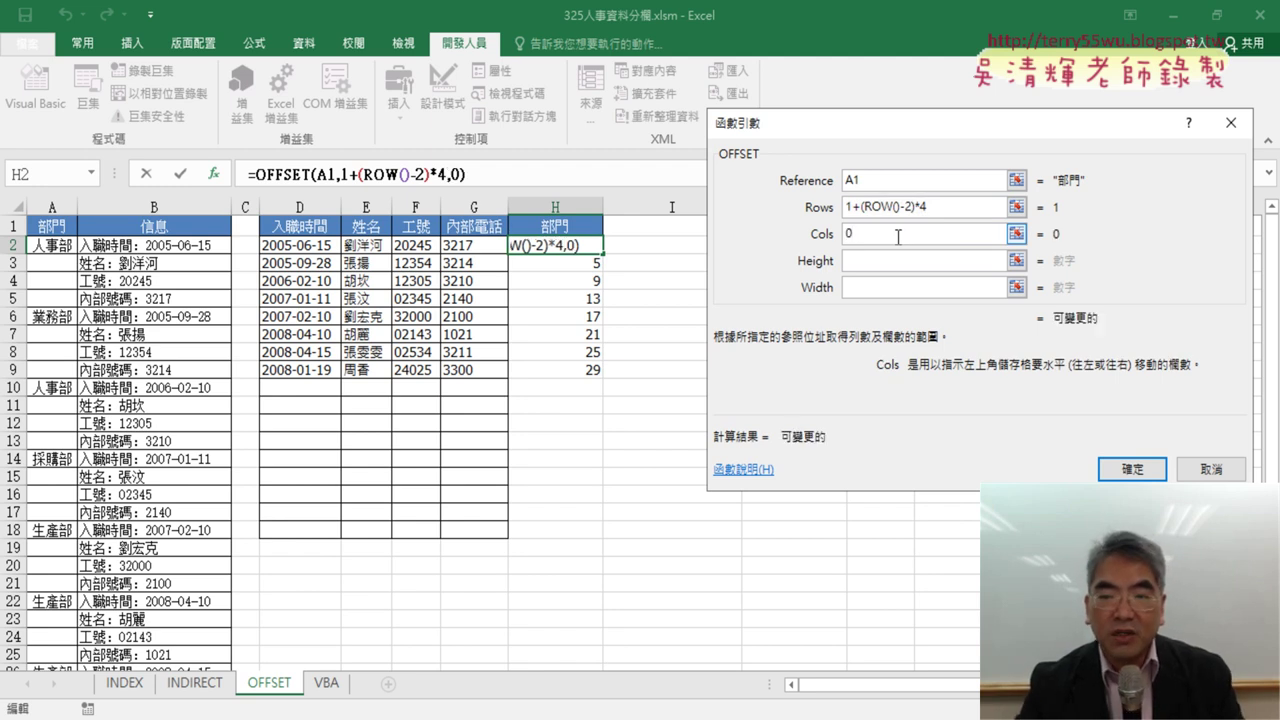
click(857, 180)
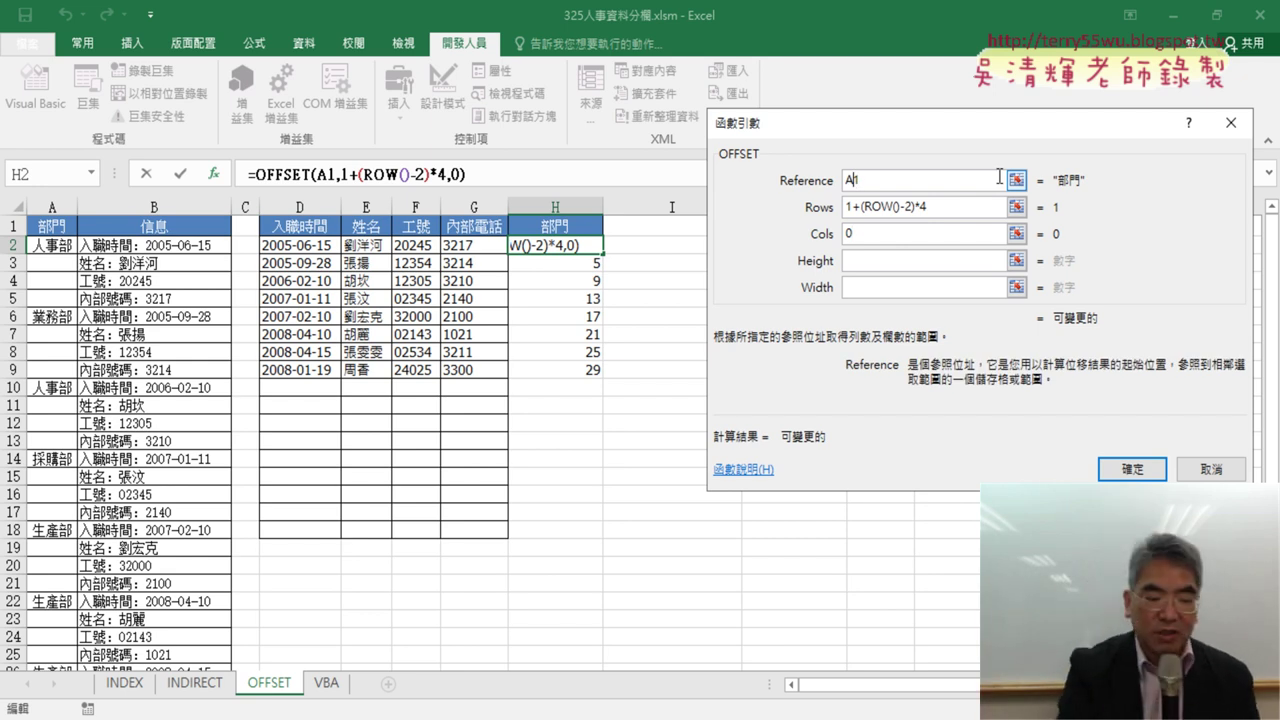
text($)
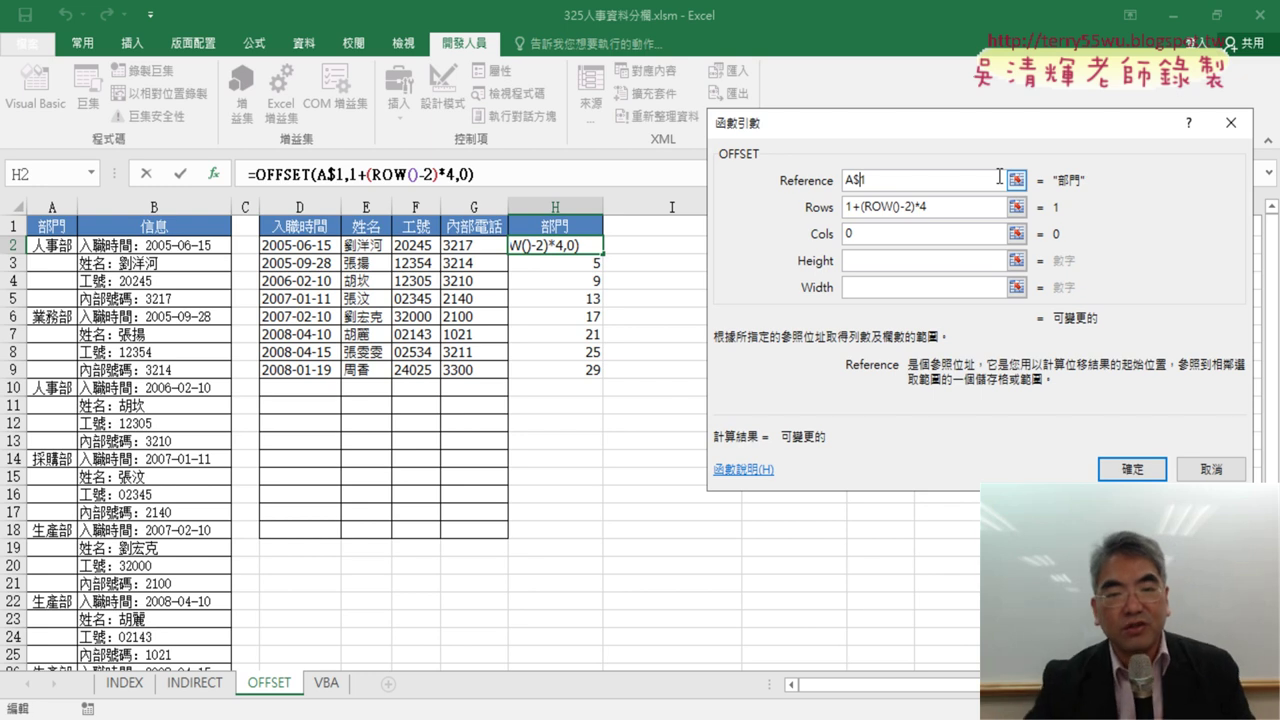
- Confirm the OFFSET formula and fill it from H2 down to H9, showing each department
click(1132, 470)
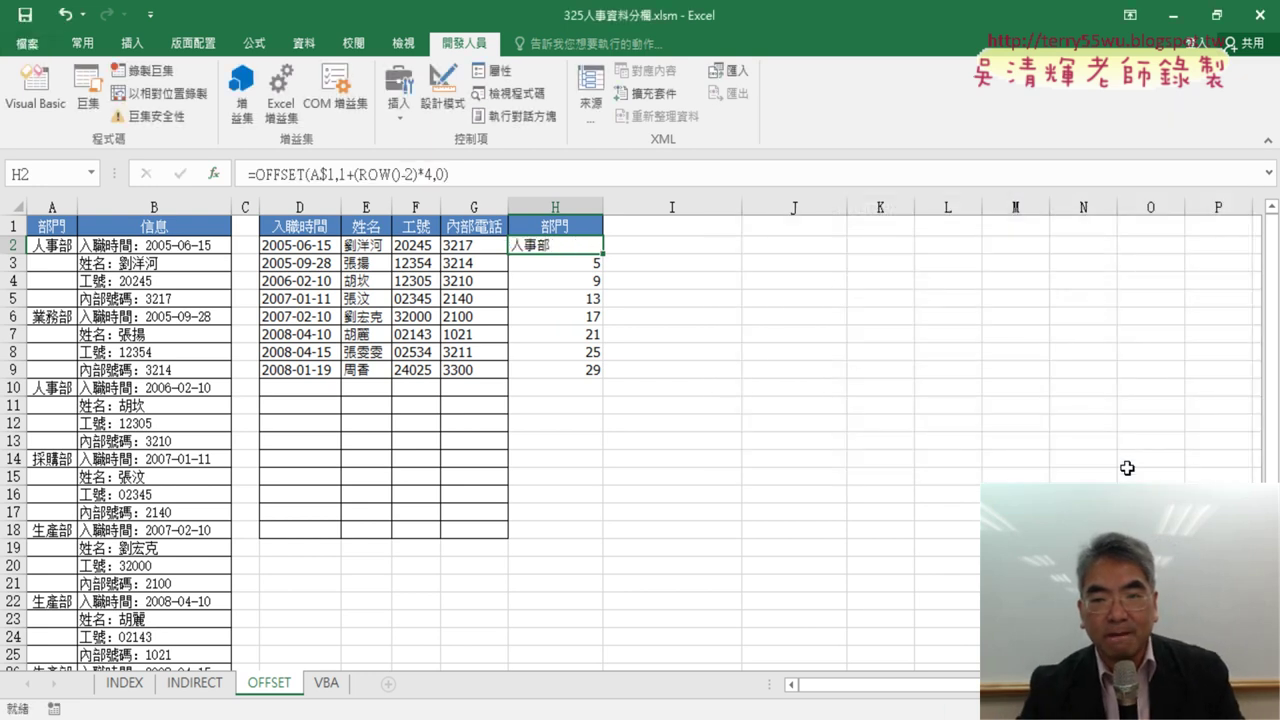
drag(603, 257, 588, 372)
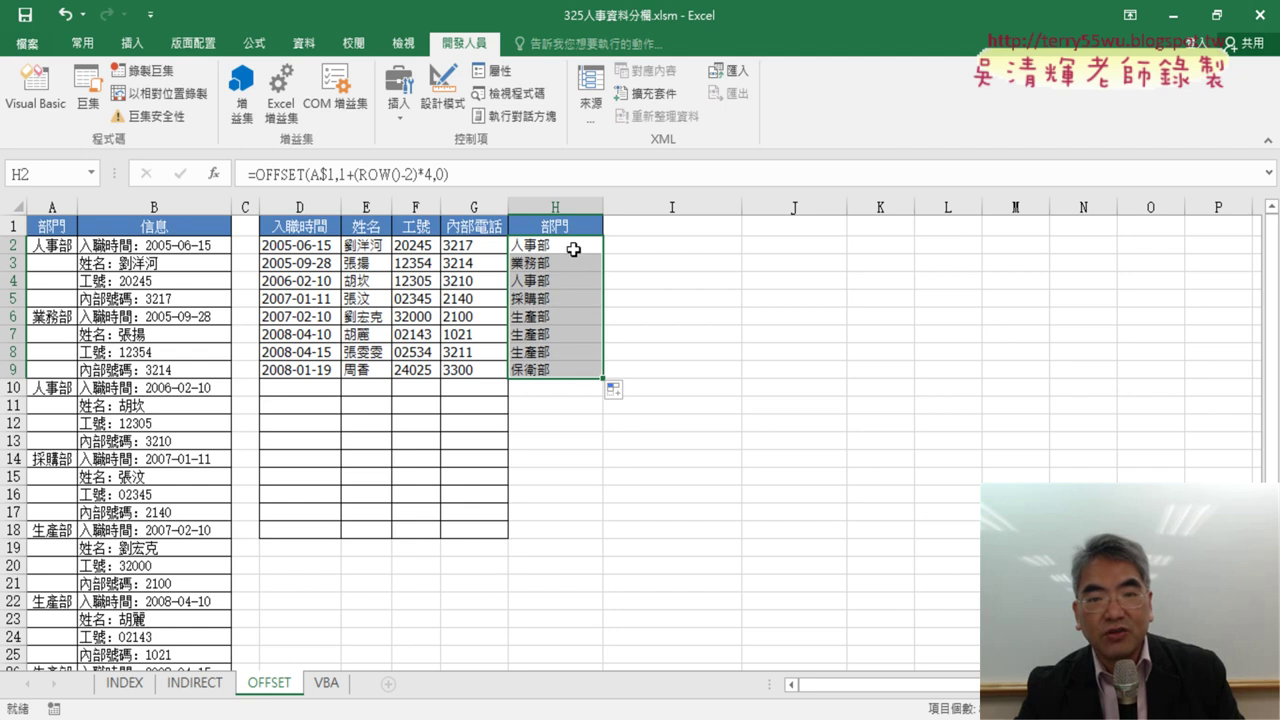
drag(580, 249, 563, 375)
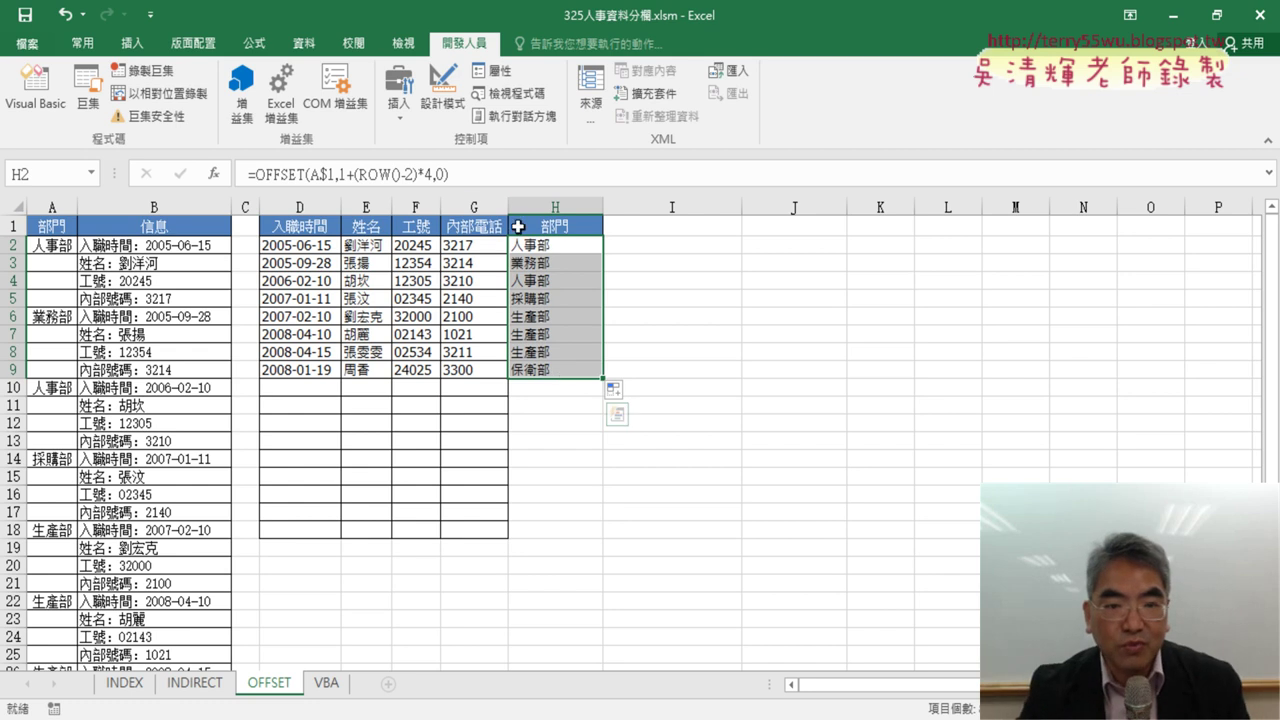
- AutoFit column H to the department names, then nudge it slightly wider
click(575, 246)
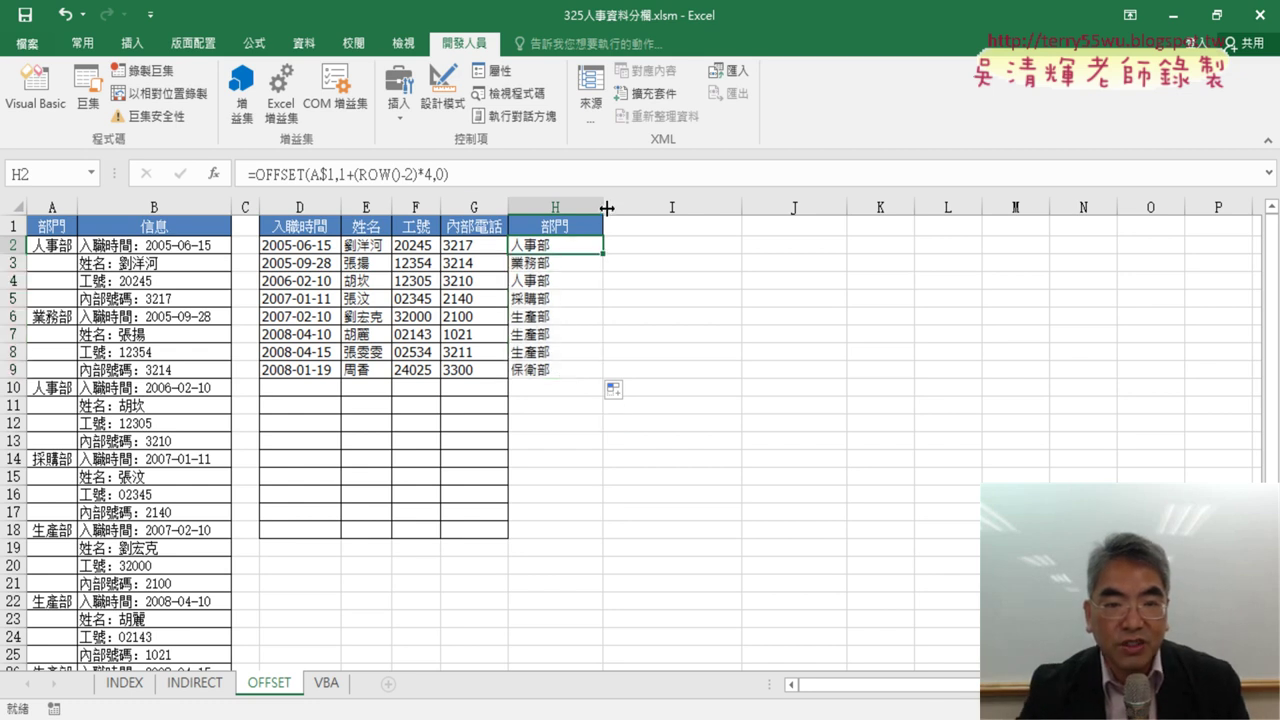
double_click(606, 207)
drag(561, 206, 564, 207)
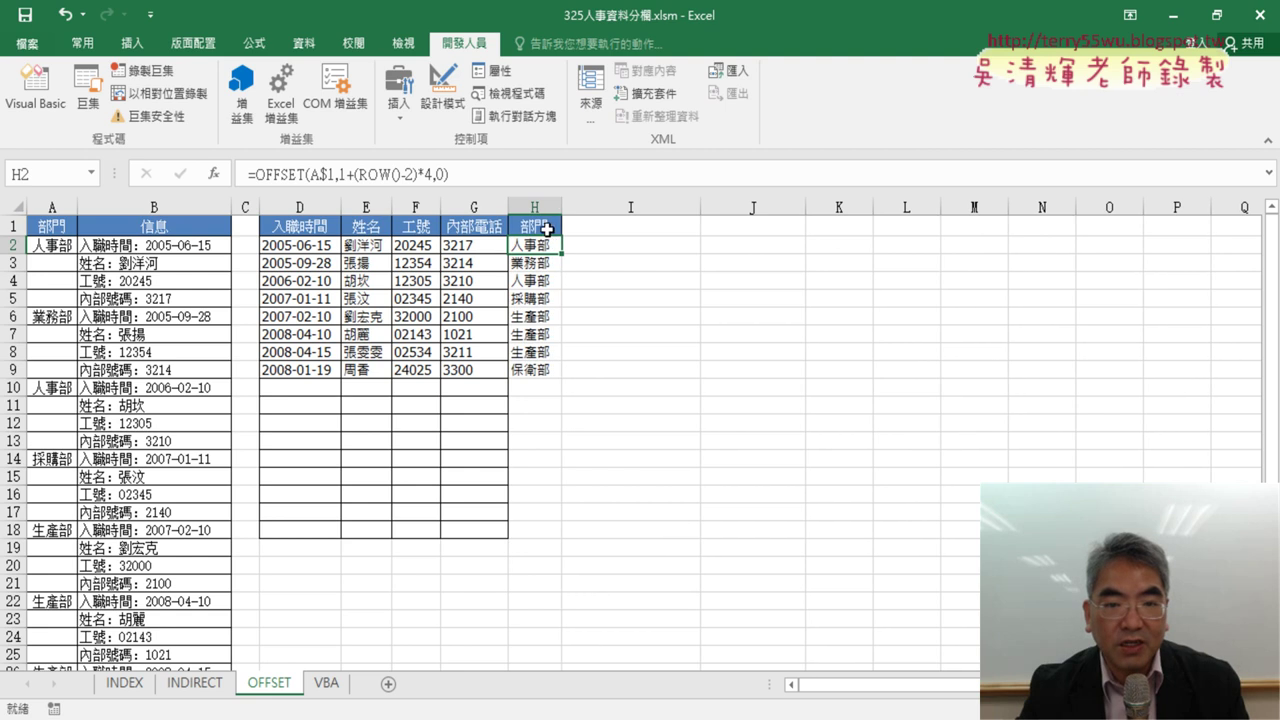
click(539, 228)
click(535, 246)
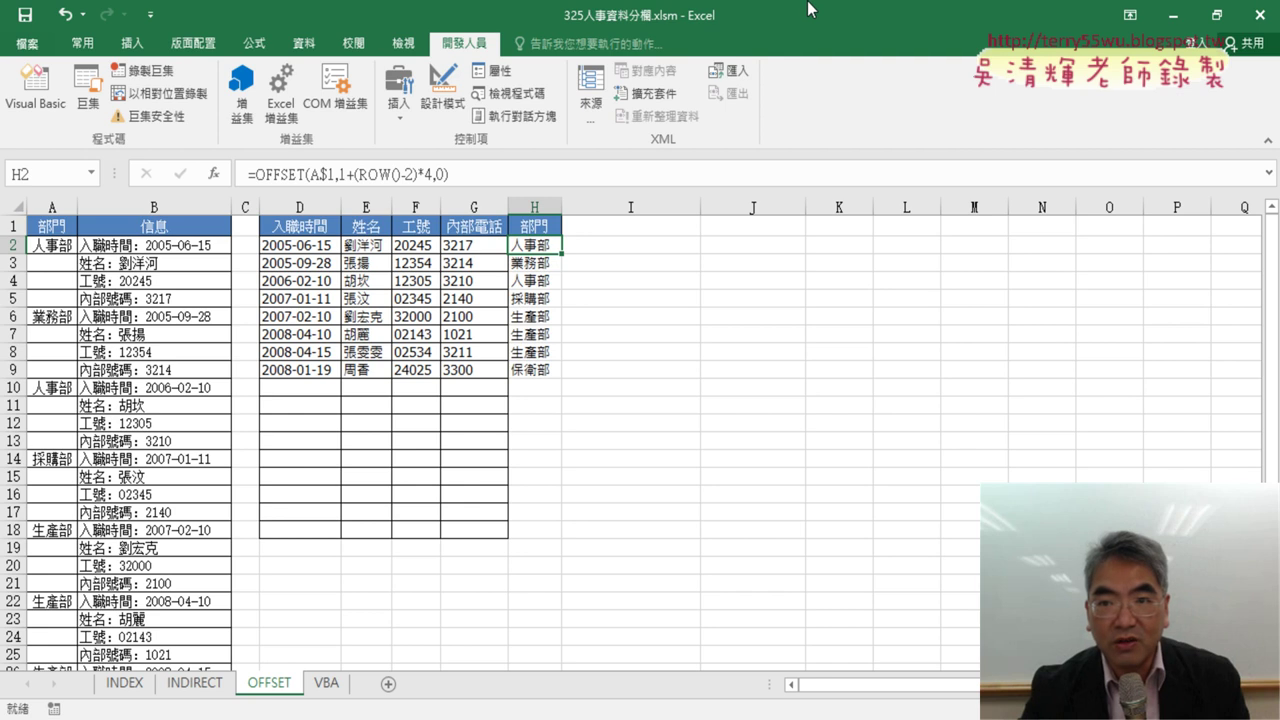
mouse_move(810, 5)
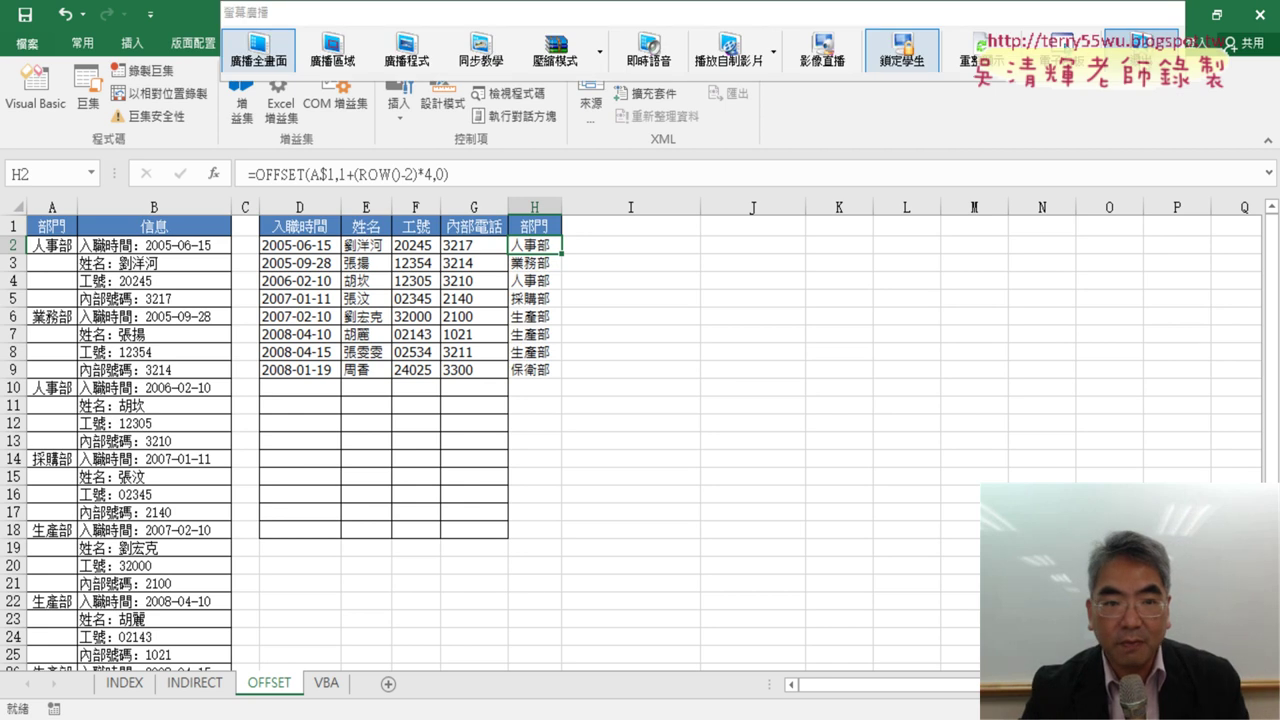